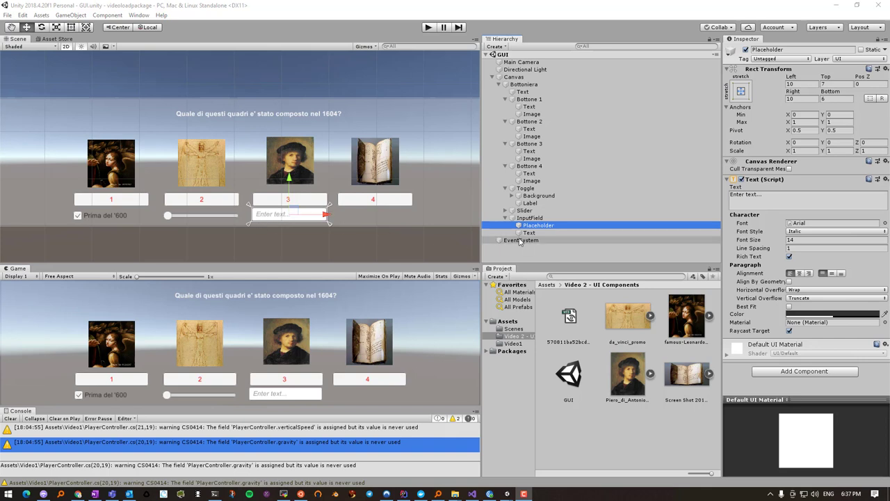
# Replace the InputField placeholder text 'Enter text...' with 'Inserisci il testo'.
pyautogui.click(527, 218)
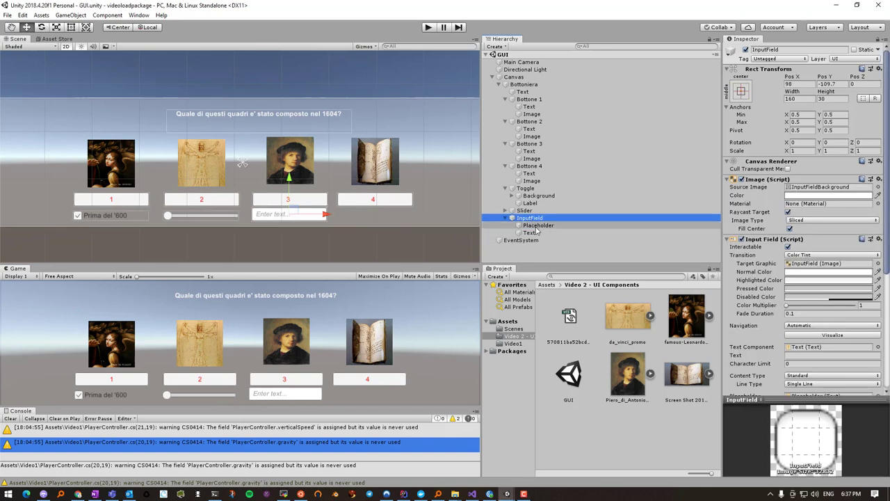
pyautogui.click(536, 226)
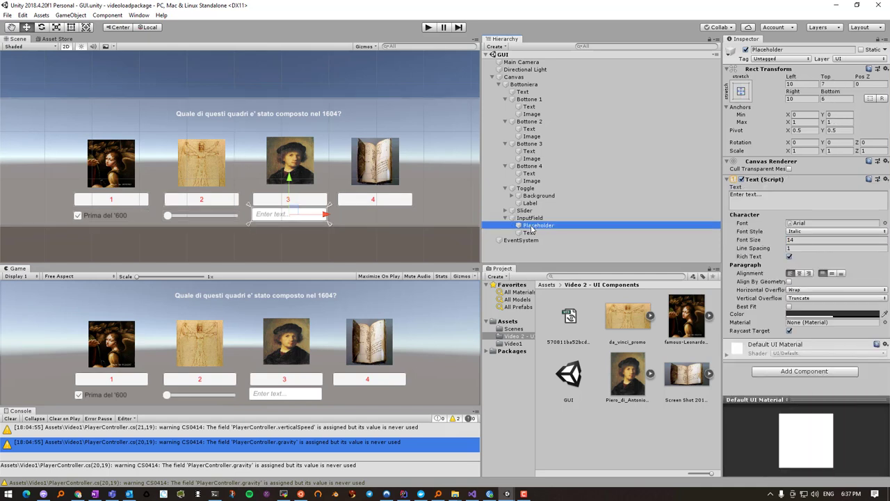
pyautogui.moveTo(771, 195); pyautogui.dragTo(723, 195)
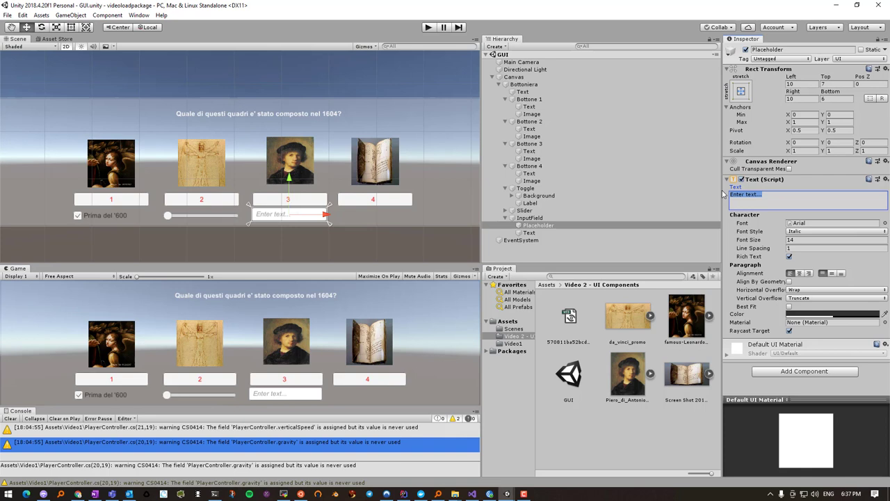
pyautogui.write('Inserisci i')
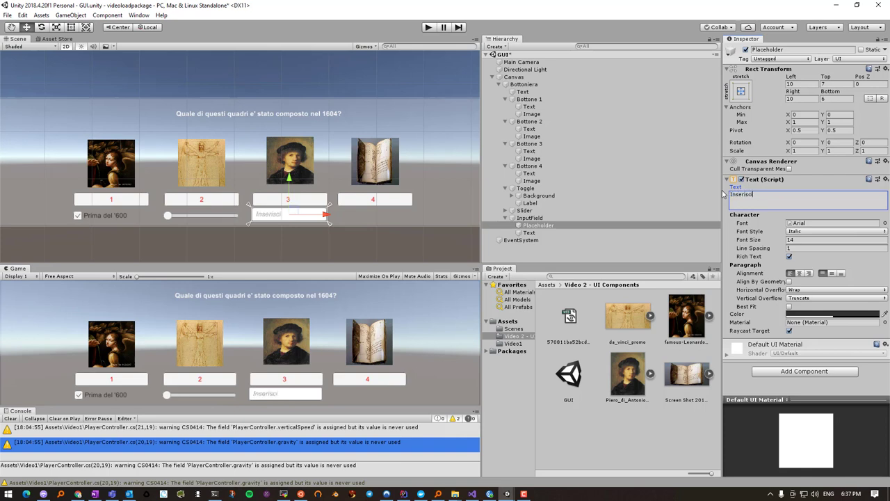
pyautogui.write('l testo')
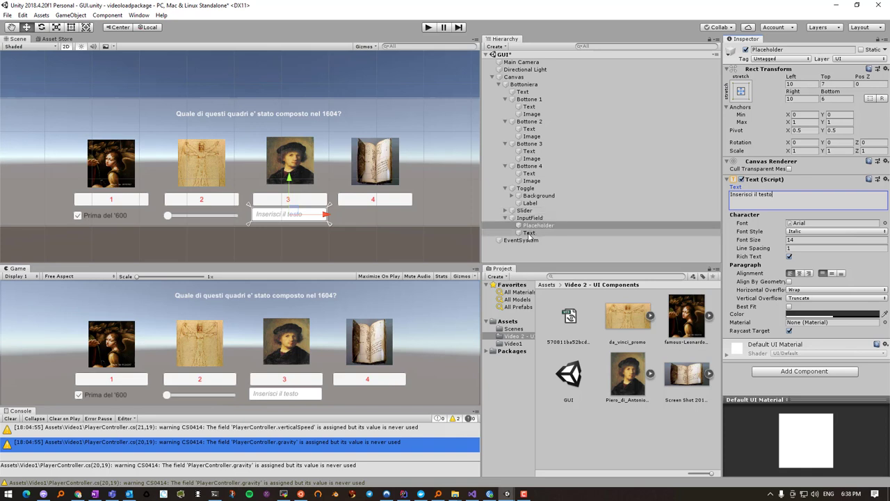
# Save the scene with Ctrl+S to keep the 'Inserisci il testo' placeholder.
pyautogui.hotkey('ctrl', 's')
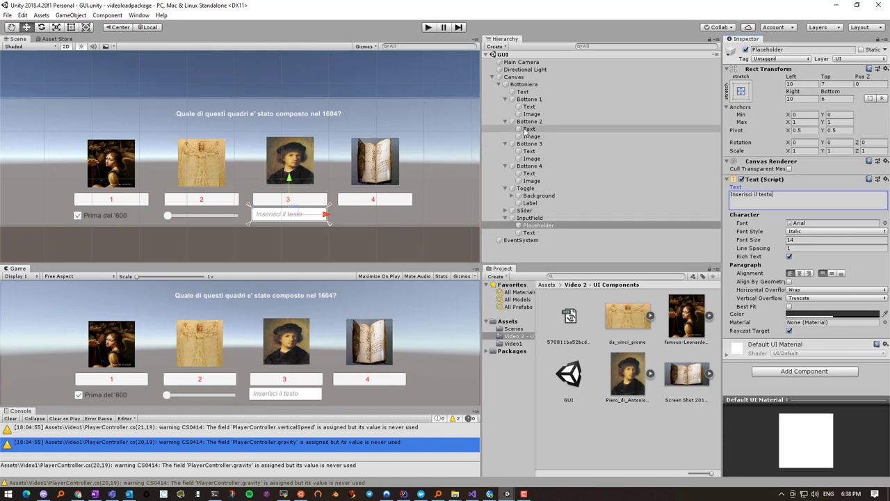
# Add a full-screen UI Panel inside the Canvas.
pyautogui.click(527, 78)
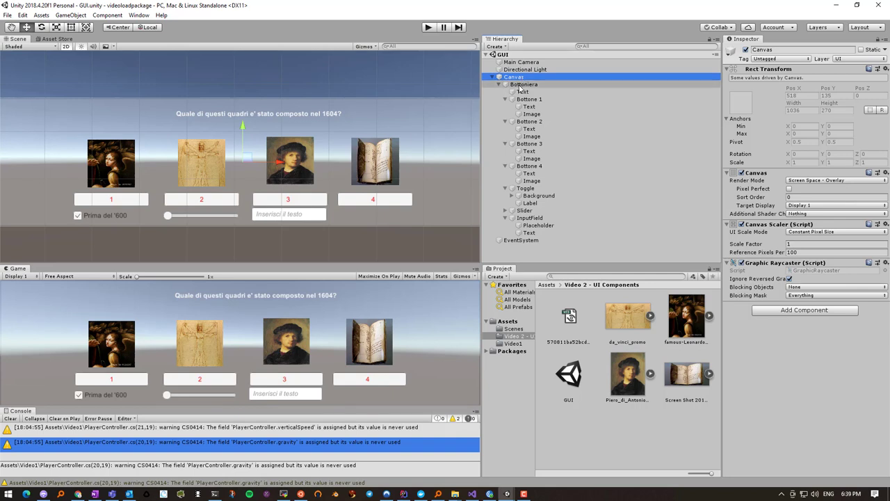
pyautogui.rightClick(521, 78)
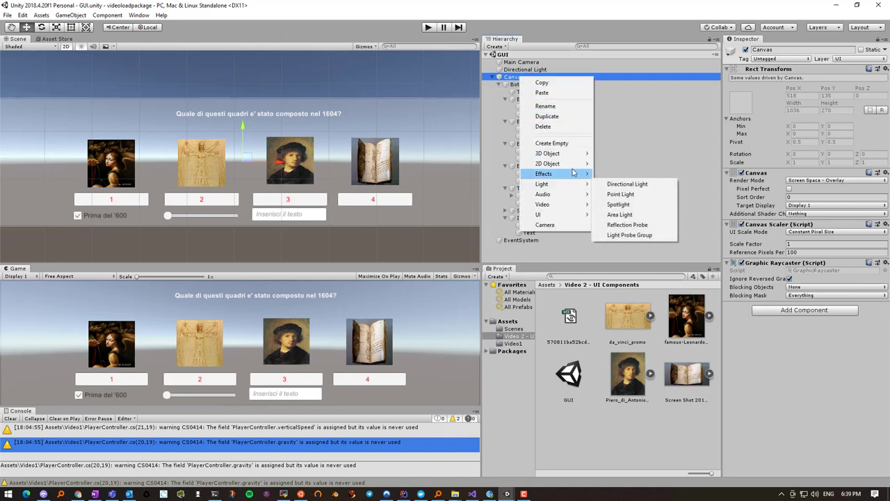
pyautogui.moveTo(574, 218)
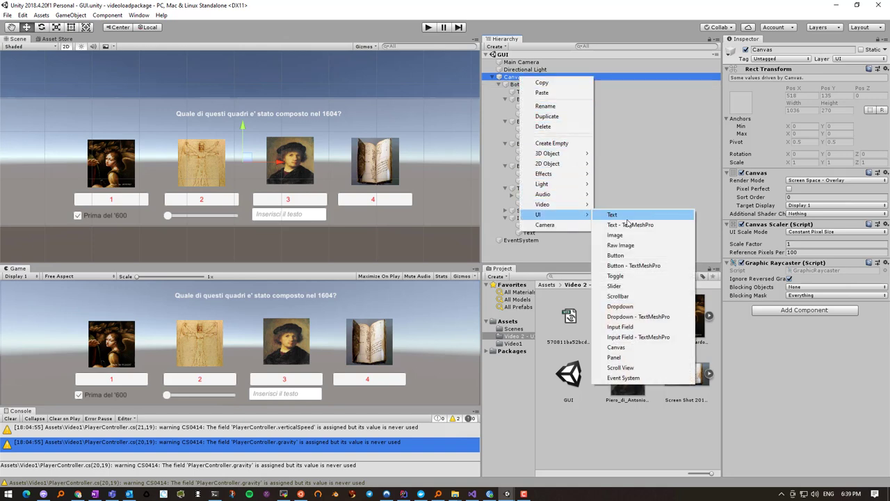
pyautogui.click(622, 358)
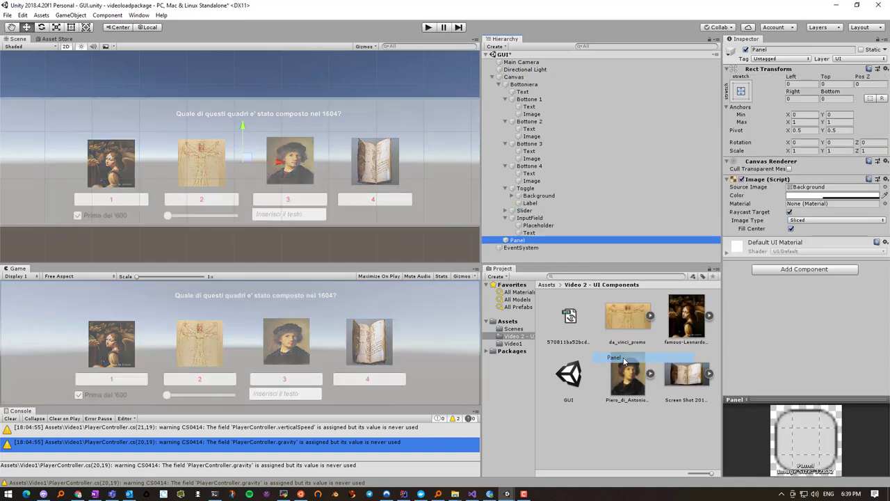
pyautogui.moveTo(624, 361); pyautogui.dragTo(515, 244)
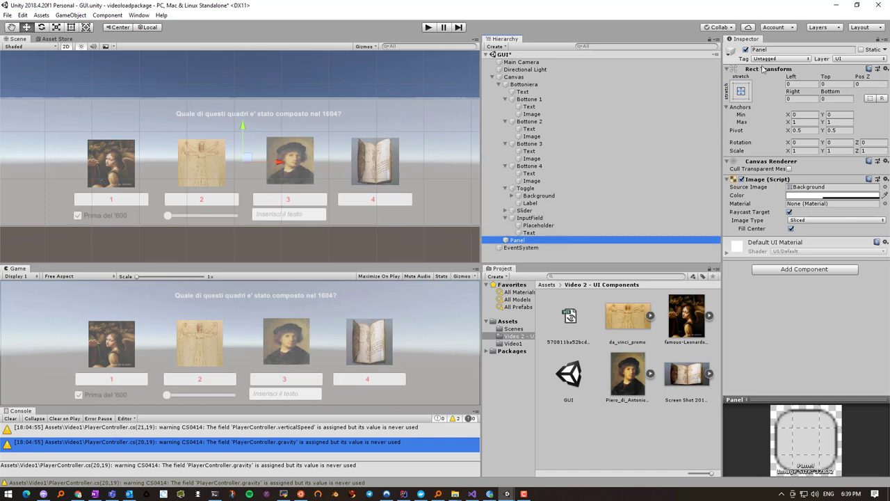
# Rename the new panel to RispostaEsatta.
pyautogui.click(779, 50)
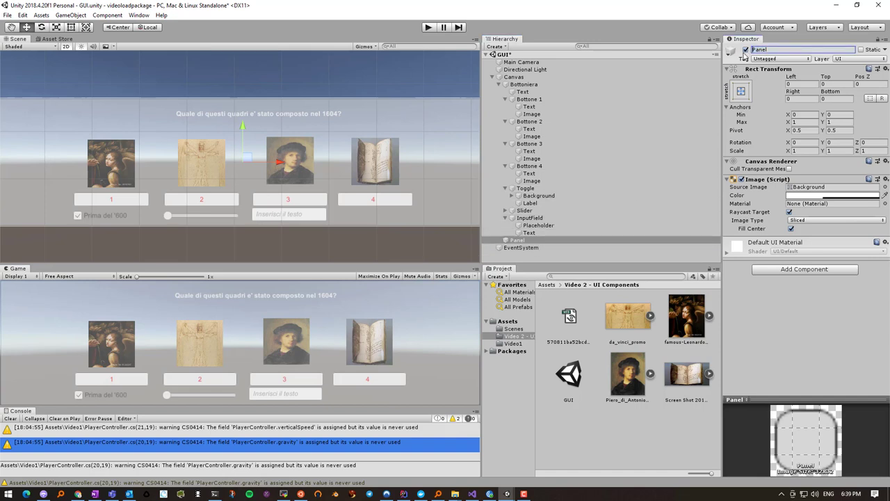
pyautogui.press('Home')
pyautogui.write('Corret')
pyautogui.press('Return')
pyautogui.write('R')
pyautogui.write('E')
pyautogui.press('Return')
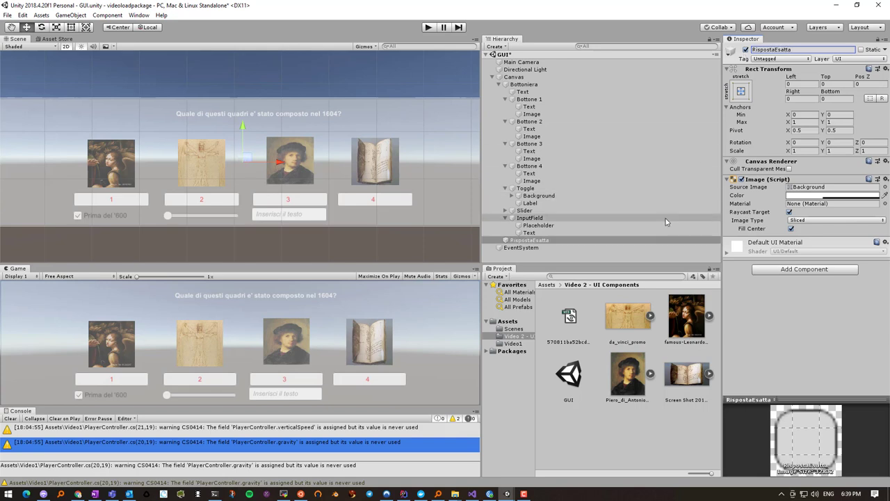
# Hide the Bottoniera group and add a UI Text element under RispostaEsatta.
pyautogui.click(539, 84)
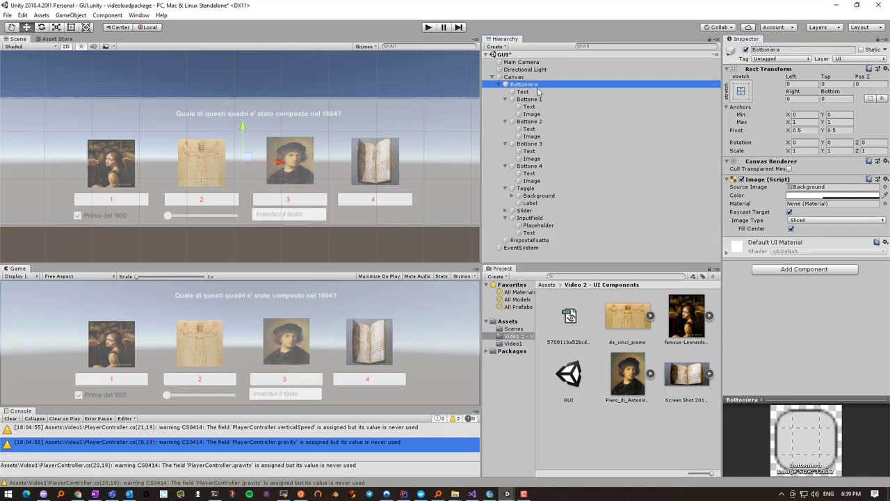
pyautogui.click(746, 50)
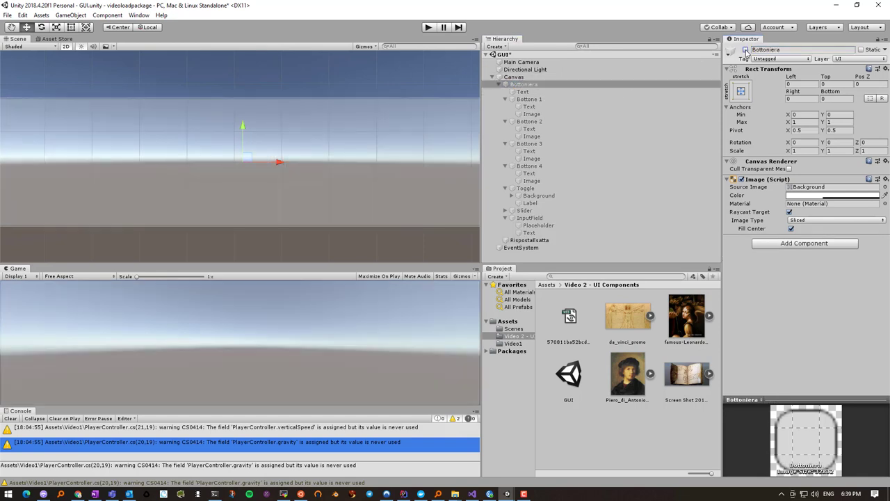
pyautogui.click(525, 241)
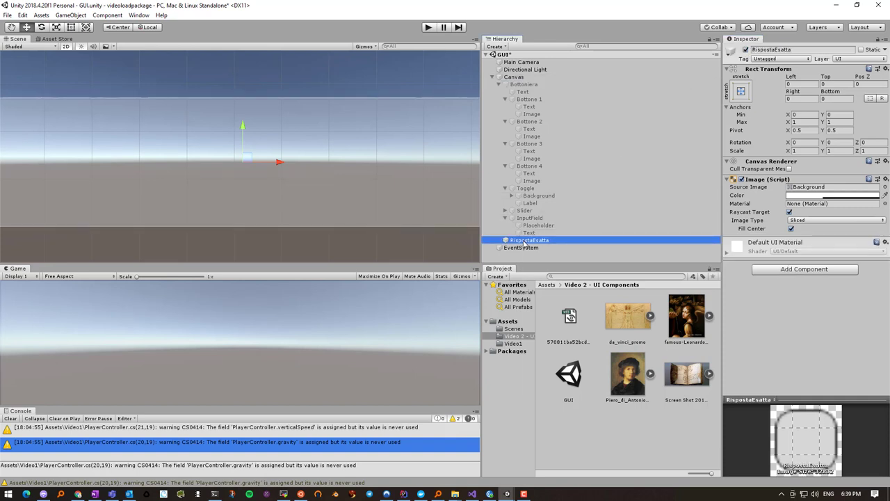
pyautogui.rightClick(525, 242)
pyautogui.moveTo(555, 382)
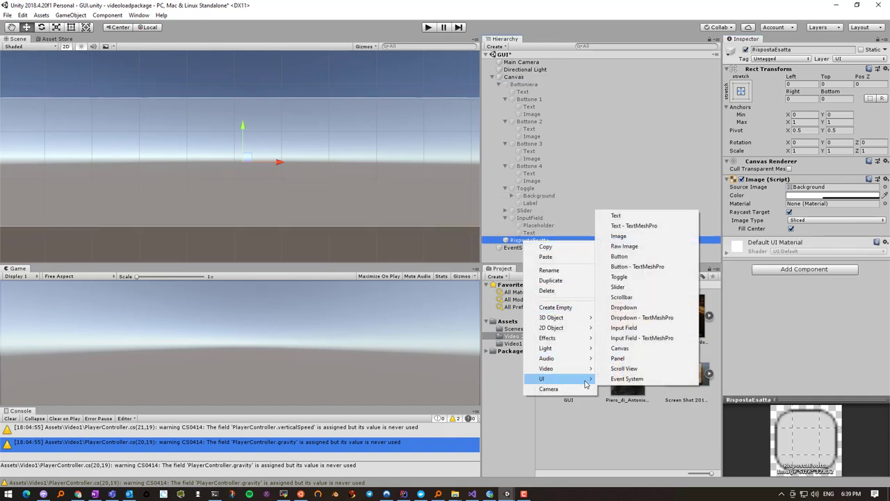
pyautogui.click(616, 216)
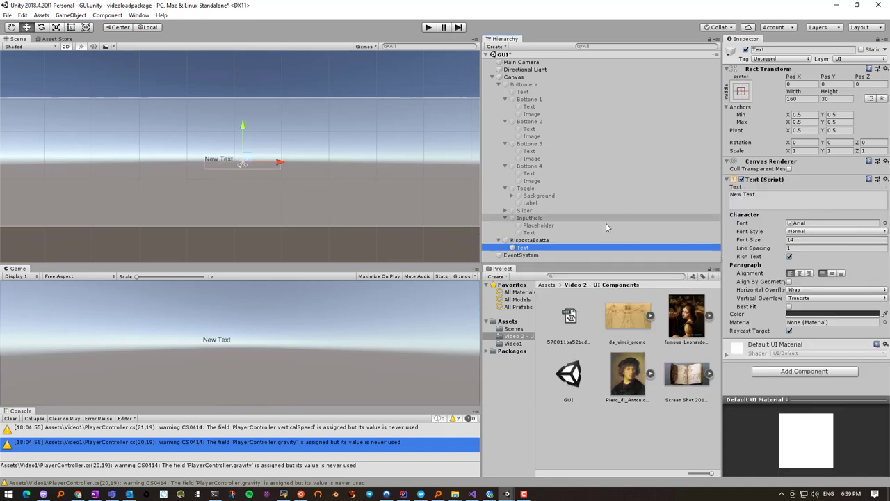
# Set the new text to 'Risposta Esatta' with font size 60.
pyautogui.click(763, 196)
pyautogui.write('R')
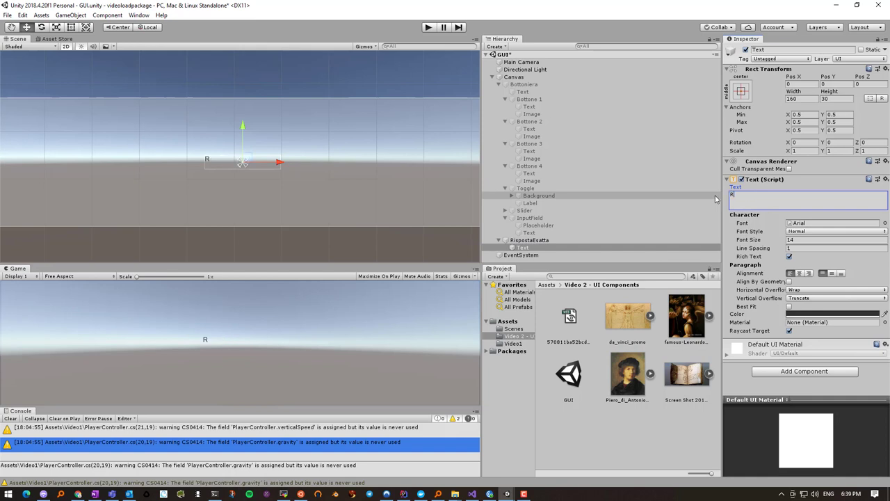
pyautogui.write('isposta ')
pyautogui.write('Esatta')
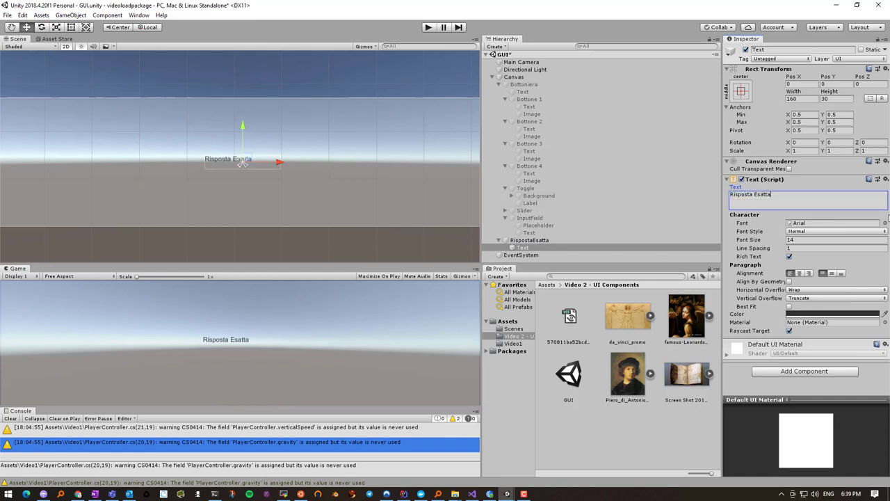
pyautogui.click(783, 240)
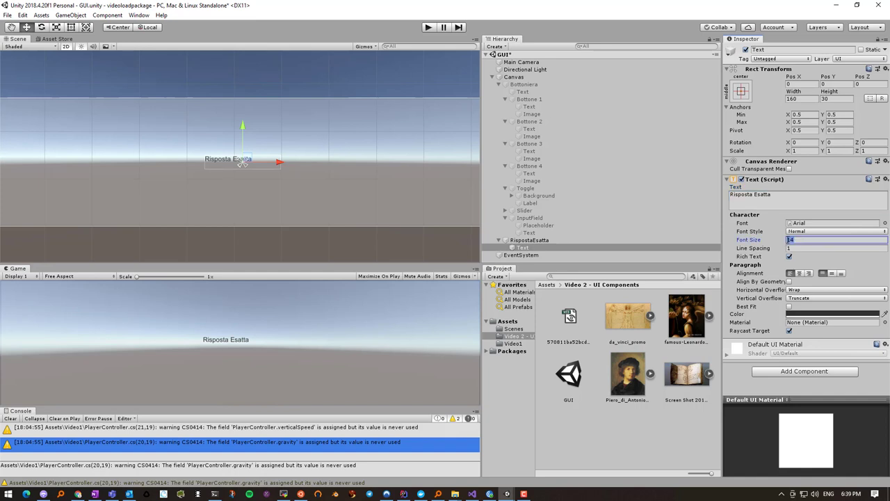
pyautogui.write('50')
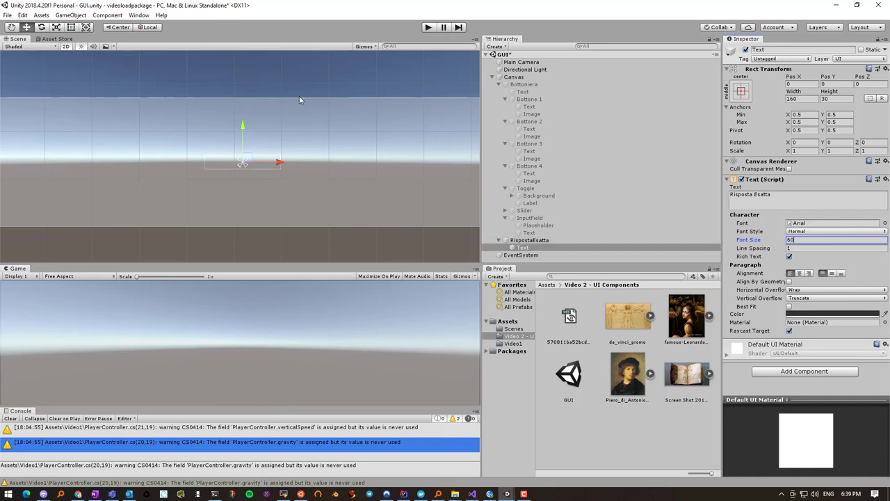
# Resize the Risposta Esatta text box taller and about 472 units wide so it fits one line.
pyautogui.click(71, 26)
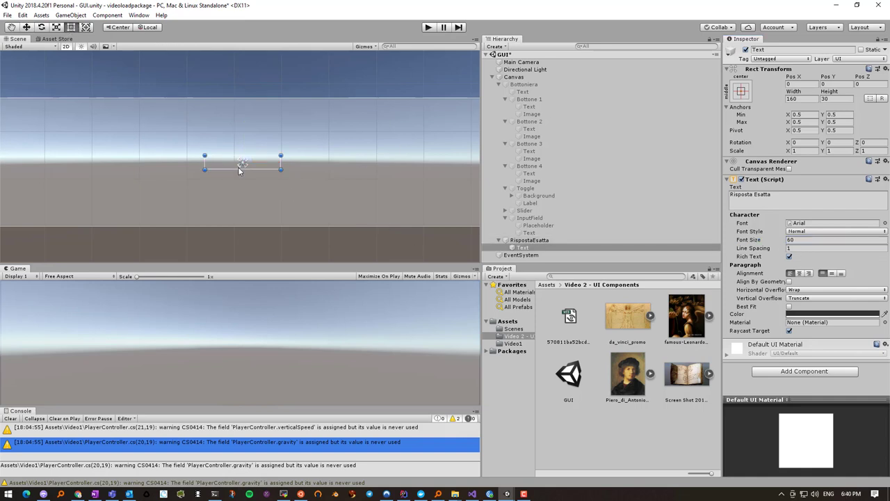
pyautogui.moveTo(239, 170)
pyautogui.mouseDown()
pyautogui.moveTo(214, 195)
pyautogui.moveTo(61, 155)
pyautogui.mouseUp()
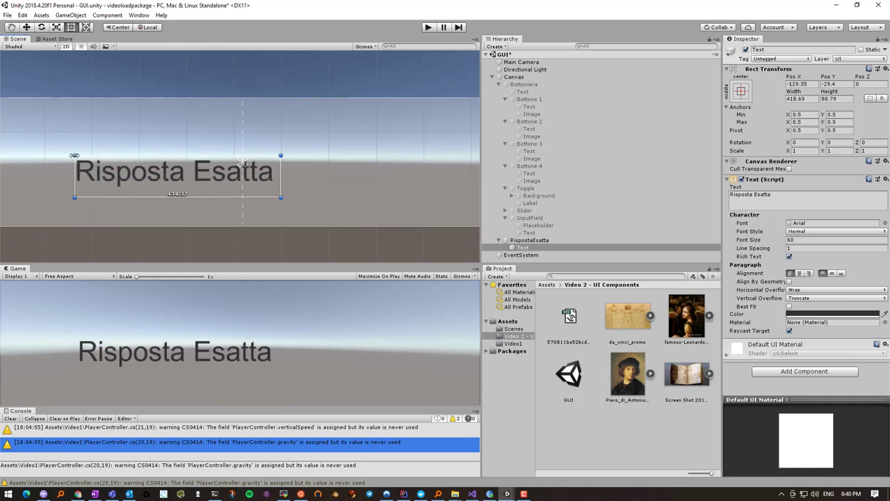
pyautogui.moveTo(281, 175)
pyautogui.mouseDown()
pyautogui.moveTo(319, 170)
pyautogui.moveTo(285, 172)
pyautogui.mouseUp()
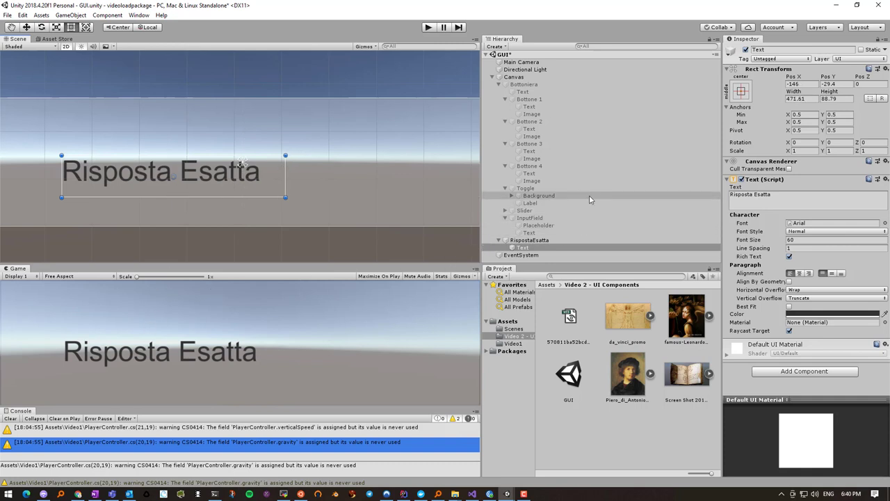
pyautogui.click(527, 241)
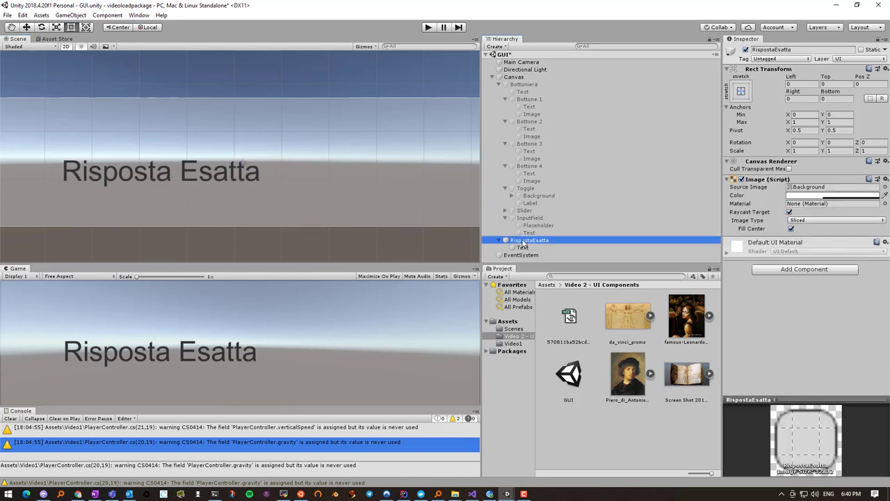
# Duplicate the RispostaEsatta panel and rename the copy RispostaSbagliata.
pyautogui.click(528, 243)
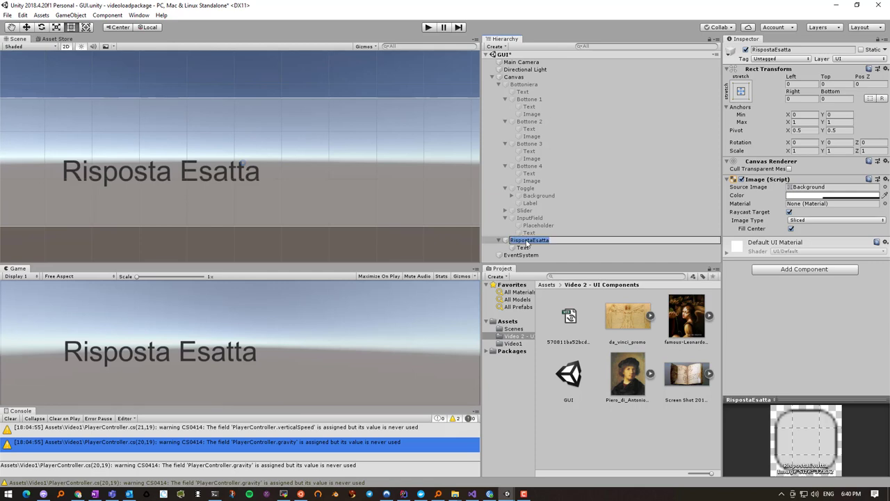
pyautogui.hotkey('ctrl', 'd')
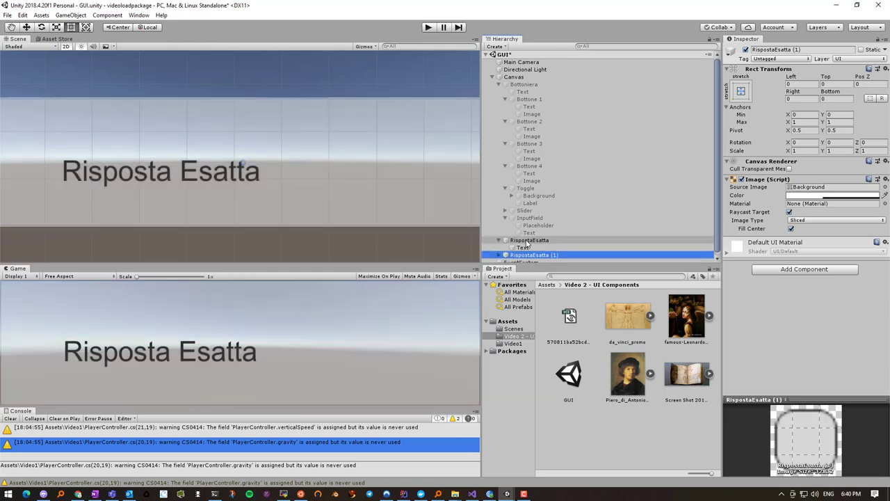
pyautogui.scroll(-1, 534, 242)
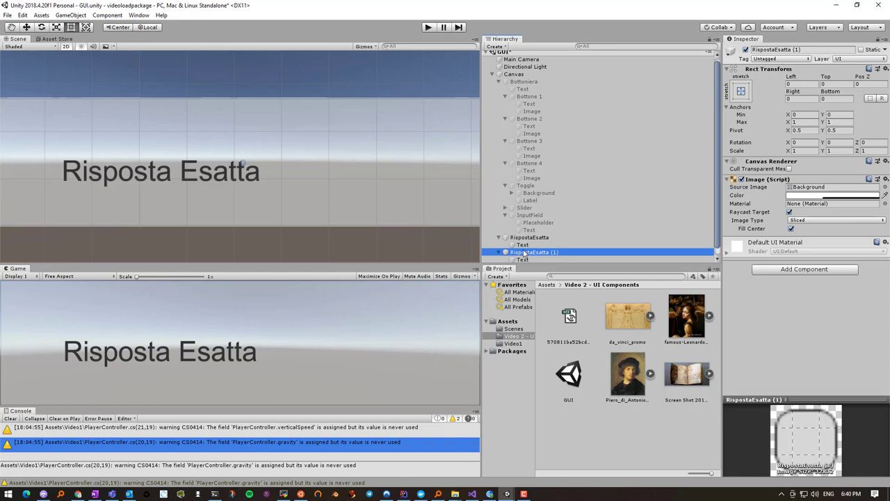
pyautogui.press('Right')
pyautogui.click(527, 246)
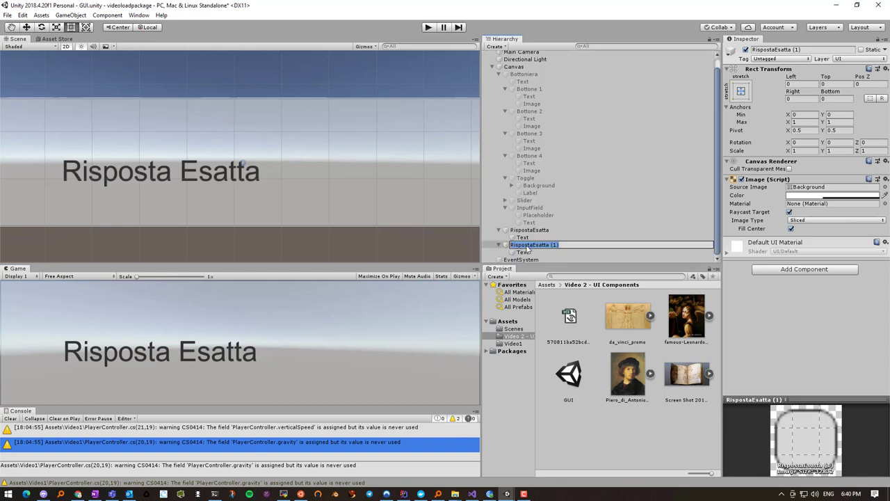
pyautogui.write('Risp')
pyautogui.write('osta')
pyautogui.write('SD')
pyautogui.press('Return')
# Change the copy's label text to 'Risposta Sbagliata'.
pyautogui.click(525, 252)
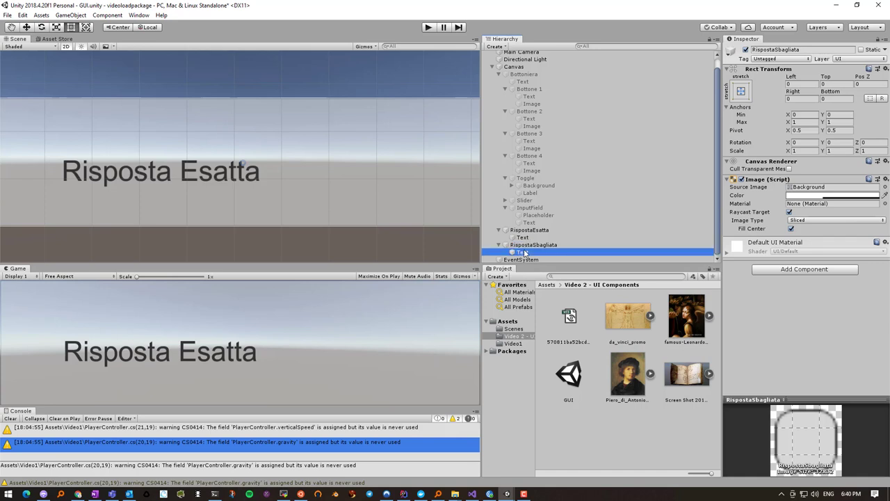
pyautogui.doubleClick(764, 196)
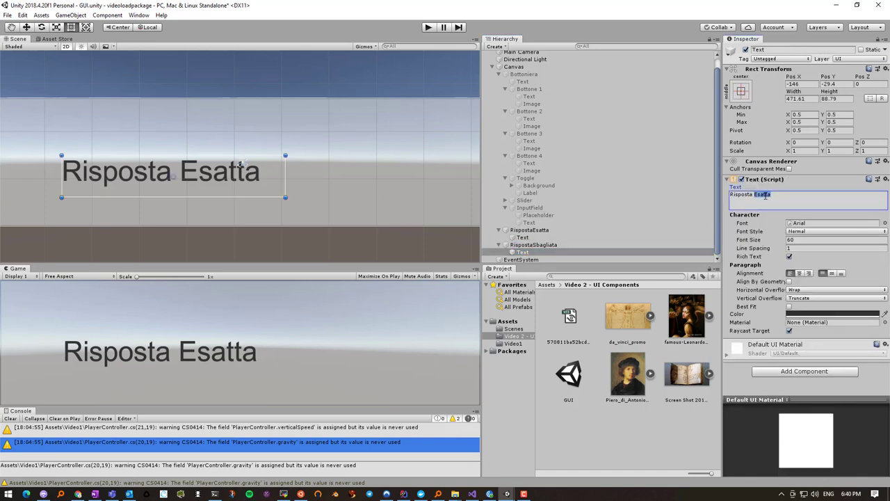
pyautogui.write('Sbagliata')
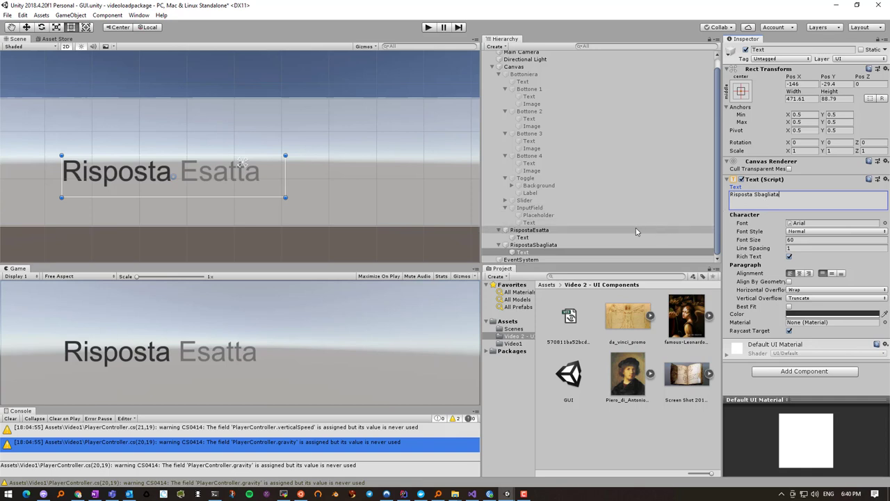
pyautogui.click(537, 253)
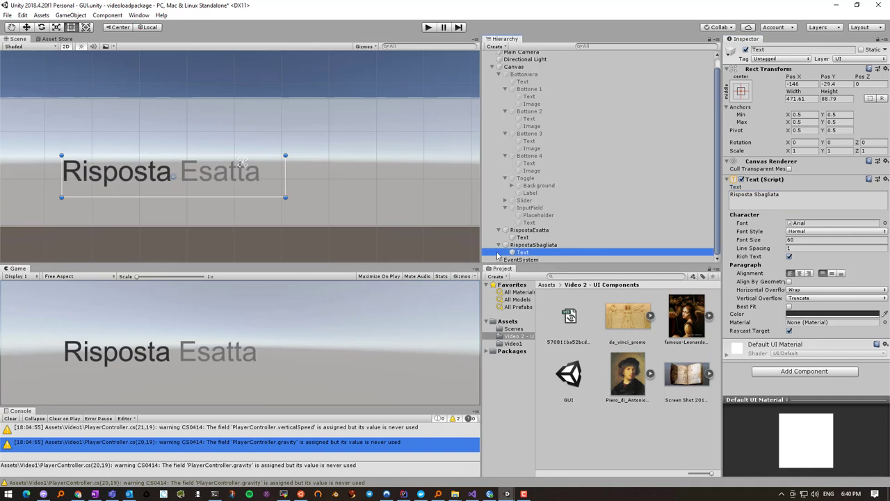
pyautogui.click(526, 237)
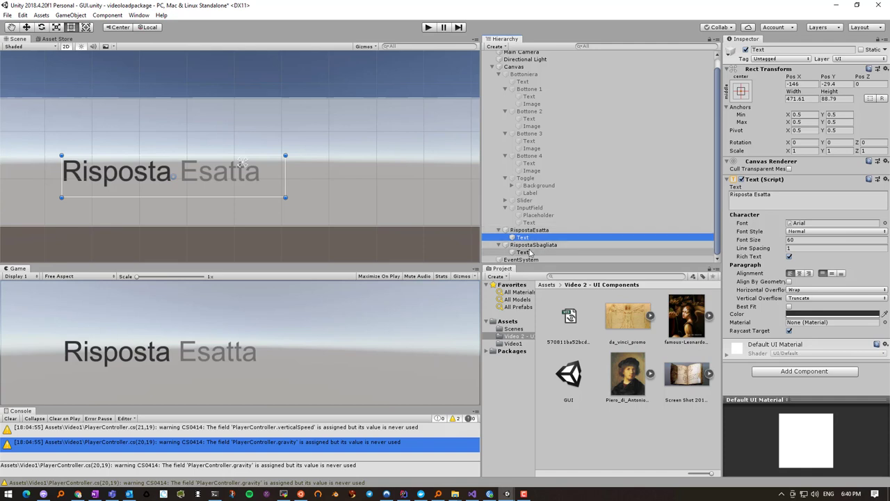
pyautogui.click(530, 252)
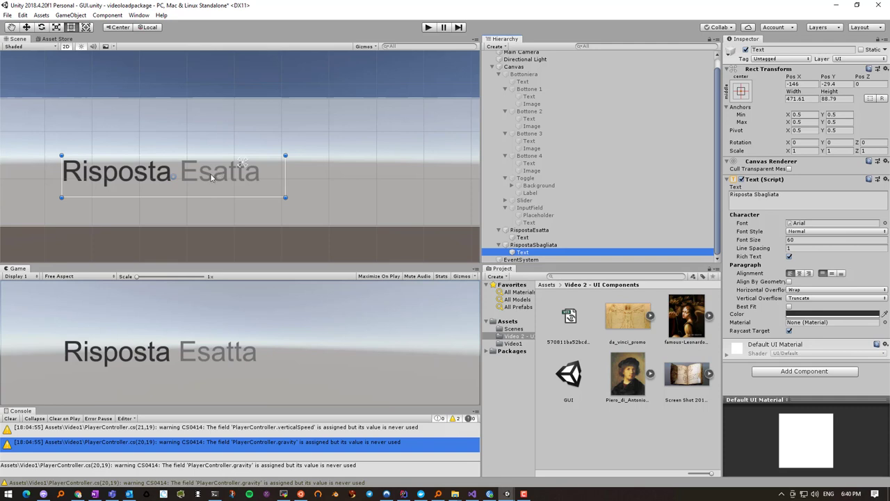
# Deactivate the RispostaEsatta panel and select its child Text.
pyautogui.click(531, 230)
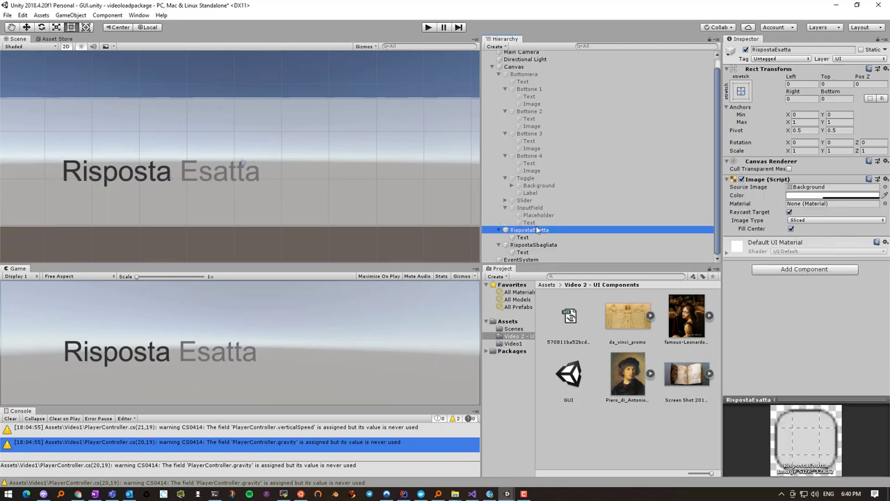
pyautogui.click(746, 50)
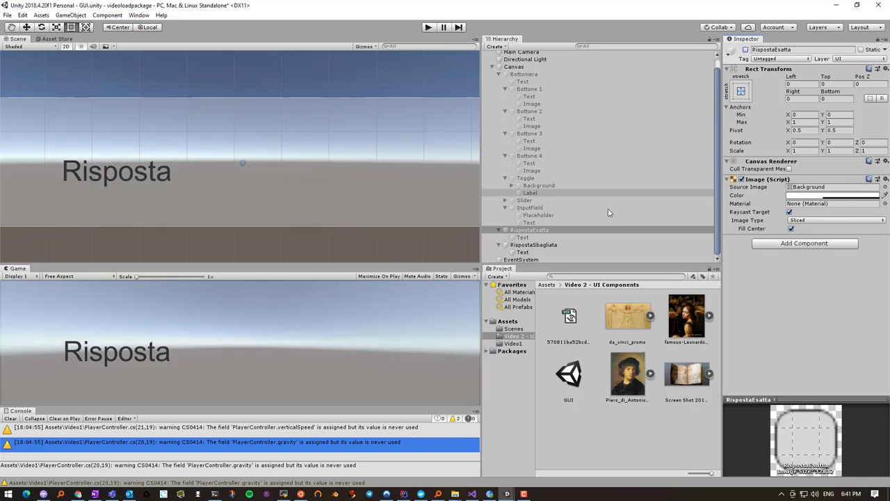
pyautogui.click(542, 238)
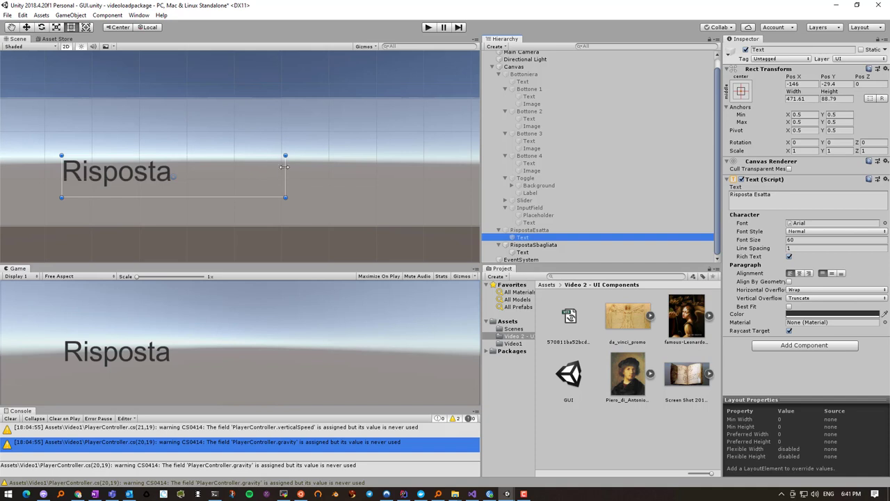
# Stretch the Risposta Esatta text box rightward, re-enable RispostaEsatta and deactivate RispostaSbagliata.
pyautogui.moveTo(287, 168)
pyautogui.mouseDown()
pyautogui.moveTo(361, 169)
pyautogui.moveTo(338, 169)
pyautogui.mouseUp()
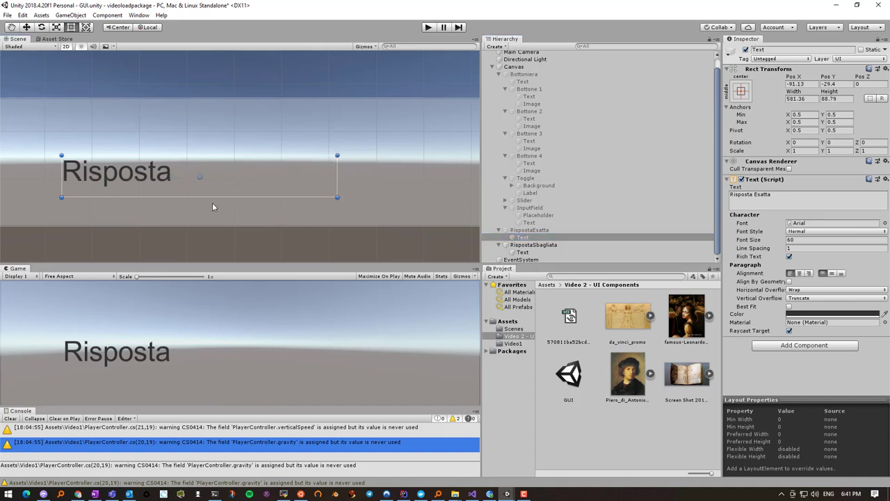
pyautogui.moveTo(208, 198); pyautogui.dragTo(207, 193)
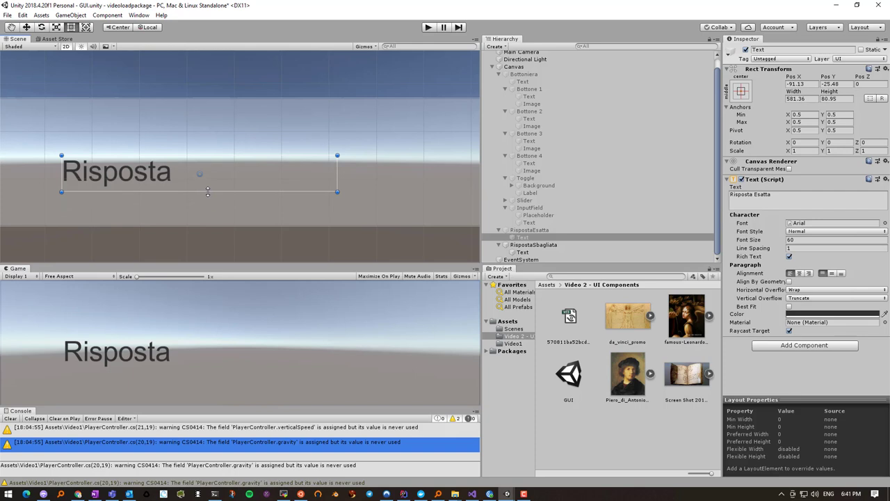
pyautogui.click(506, 231)
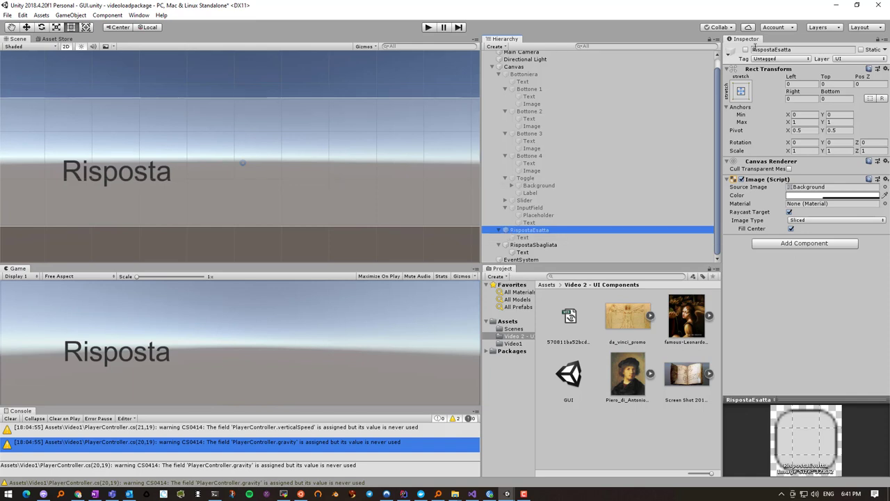
pyautogui.click(745, 50)
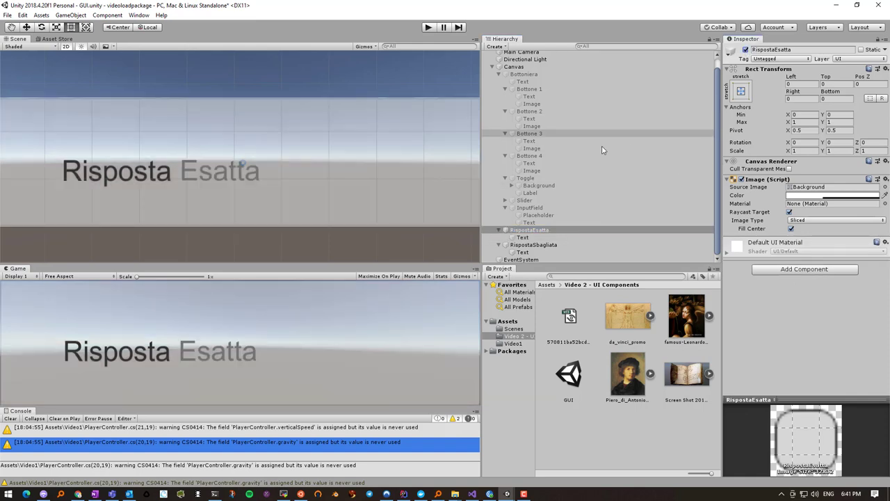
pyautogui.click(533, 246)
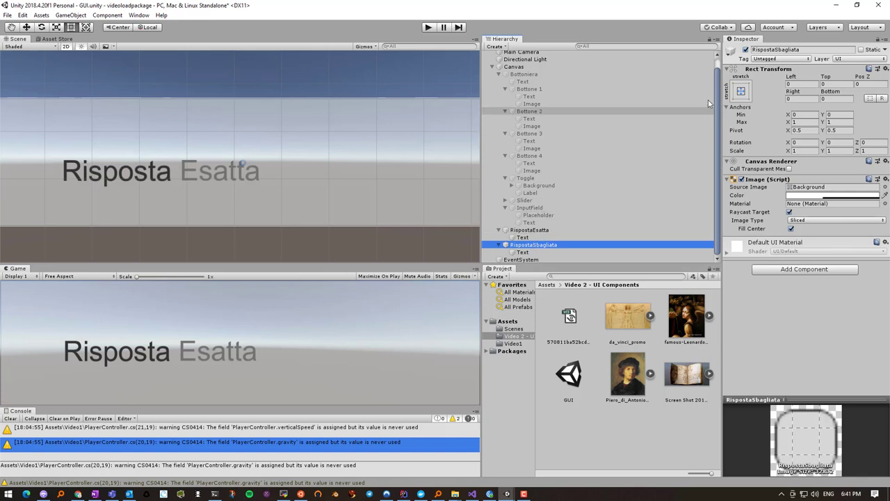
pyautogui.click(746, 50)
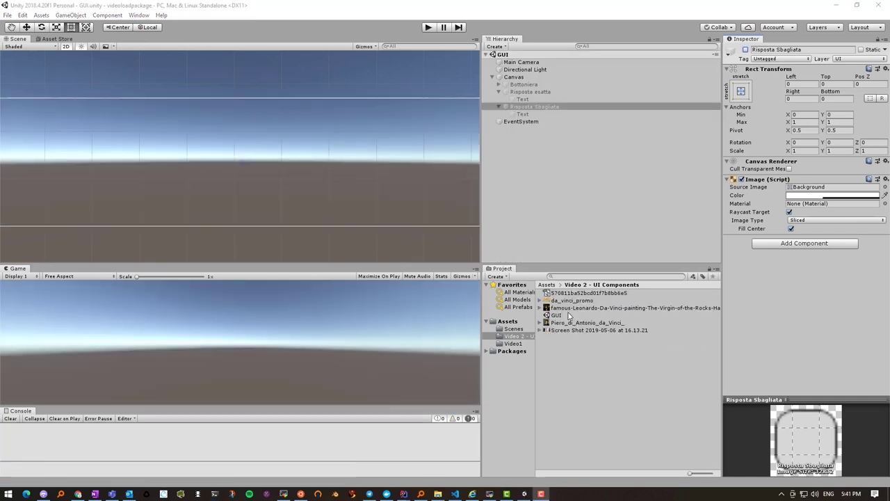
# Drag the Canvas entries around in the Hierarchy panel.
pyautogui.moveTo(502, 144)
pyautogui.mouseDown()
pyautogui.moveTo(527, 103)
pyautogui.moveTo(521, 78)
pyautogui.mouseUp()
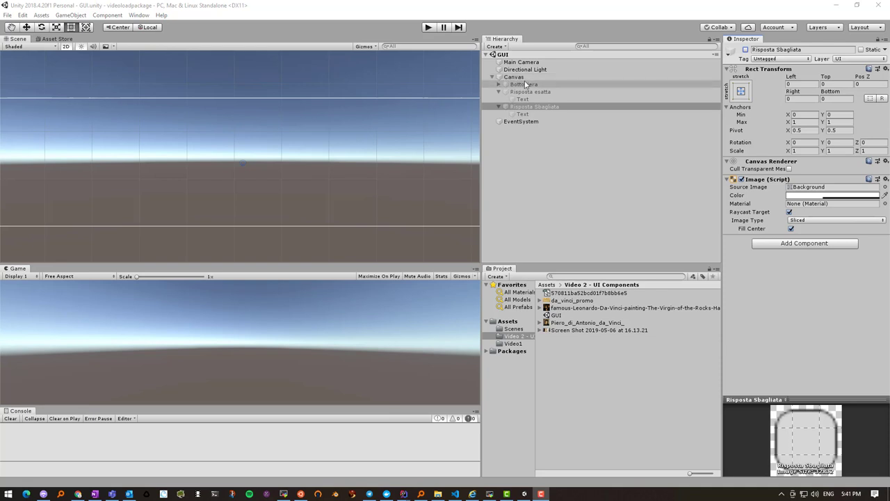
pyautogui.moveTo(518, 82)
pyautogui.mouseDown()
pyautogui.moveTo(509, 89)
pyautogui.moveTo(513, 78)
pyautogui.moveTo(530, 94)
pyautogui.moveTo(525, 160)
pyautogui.mouseUp()
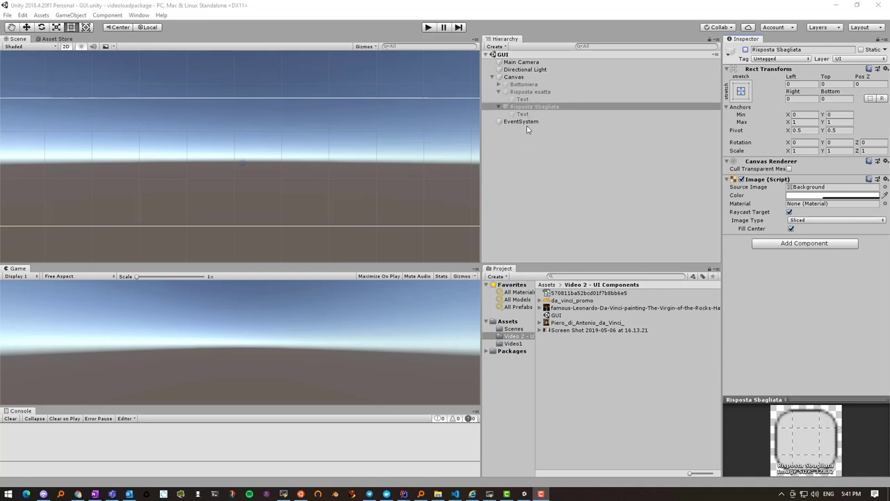
pyautogui.moveTo(525, 151)
pyautogui.mouseDown()
pyautogui.moveTo(513, 98)
pyautogui.moveTo(497, 95)
pyautogui.moveTo(516, 81)
pyautogui.mouseUp()
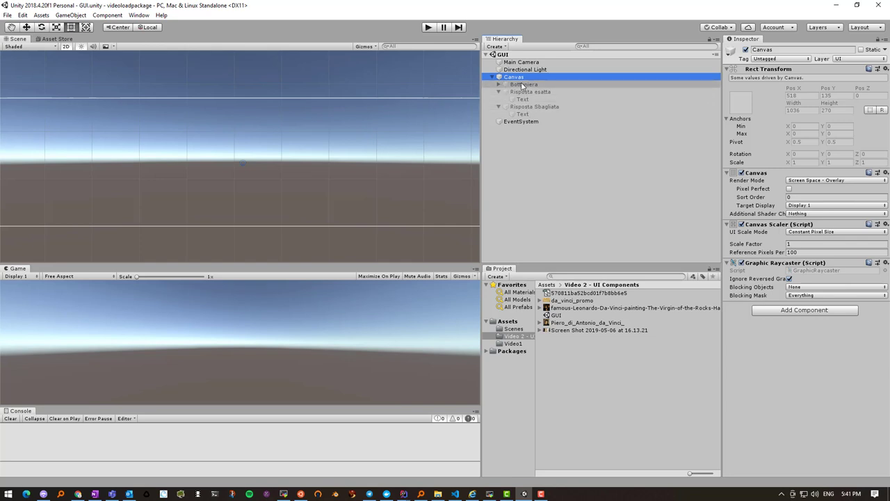
# Re-enable the Bottoniera panel and save the scene.
pyautogui.click(522, 85)
pyautogui.click(746, 49)
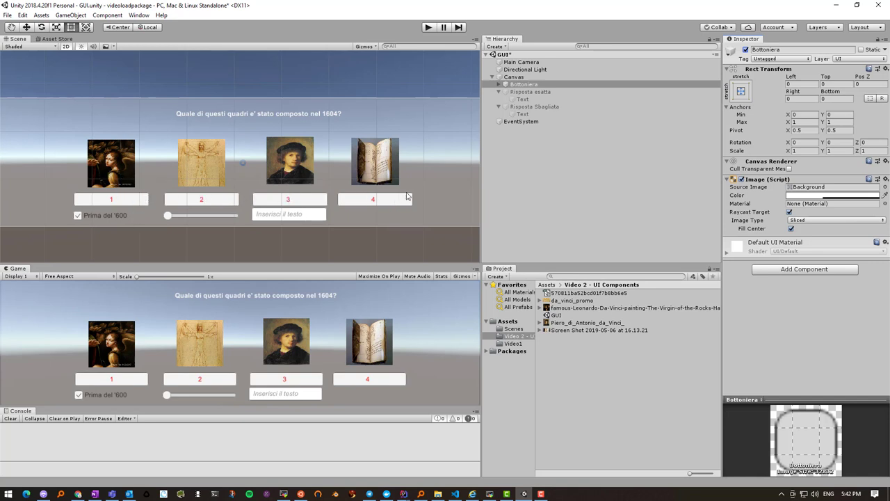
pyautogui.moveTo(523, 87); pyautogui.dragTo(521, 80)
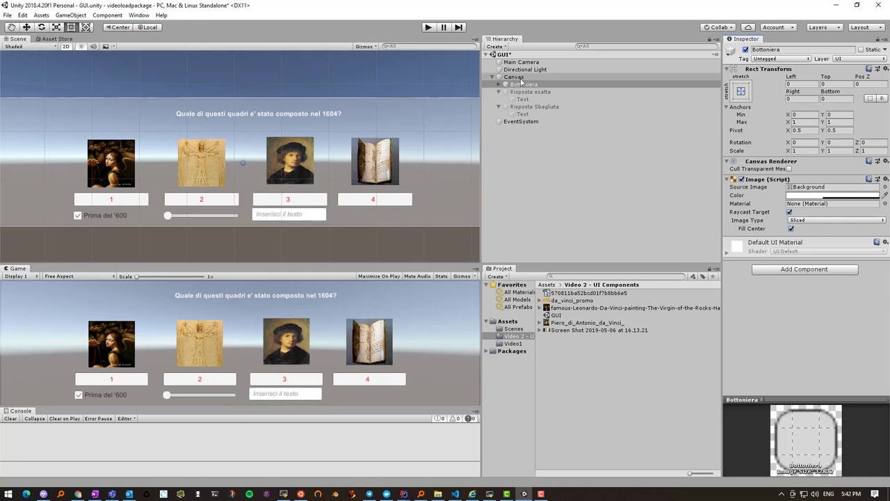
pyautogui.click(521, 78)
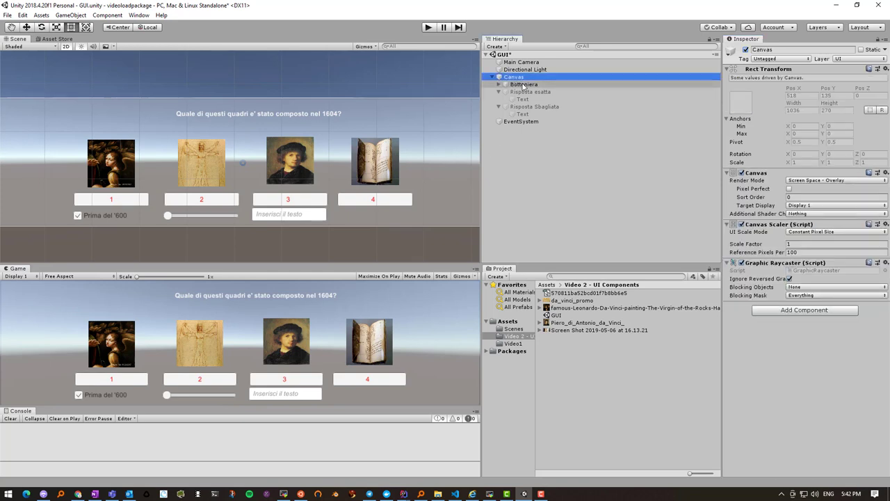
pyautogui.hotkey('ctrl', 's')
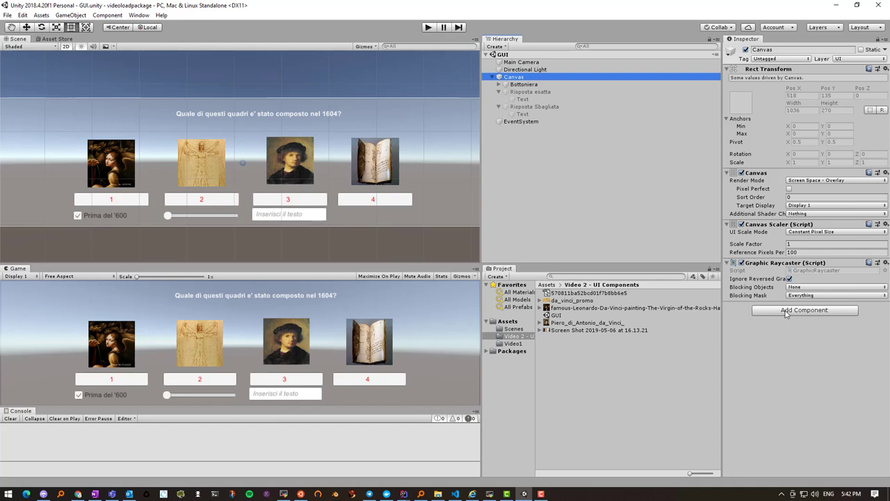
# Attach a new script named Quiz to the Canvas and locate it in Assets.
pyautogui.click(786, 311)
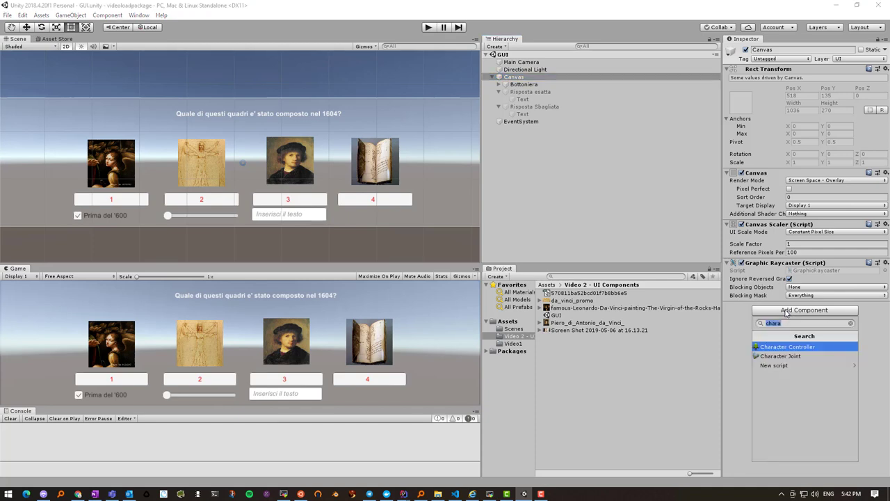
pyautogui.click(796, 365)
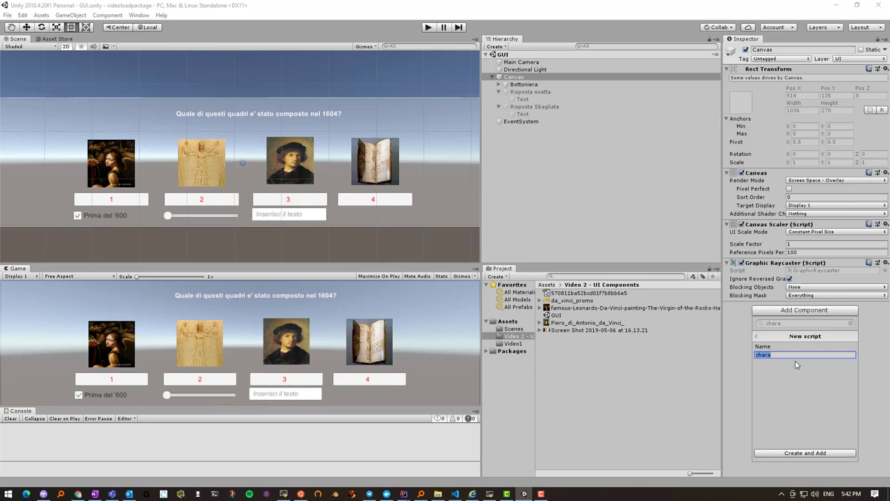
pyautogui.write('Quiz')
pyautogui.click(805, 453)
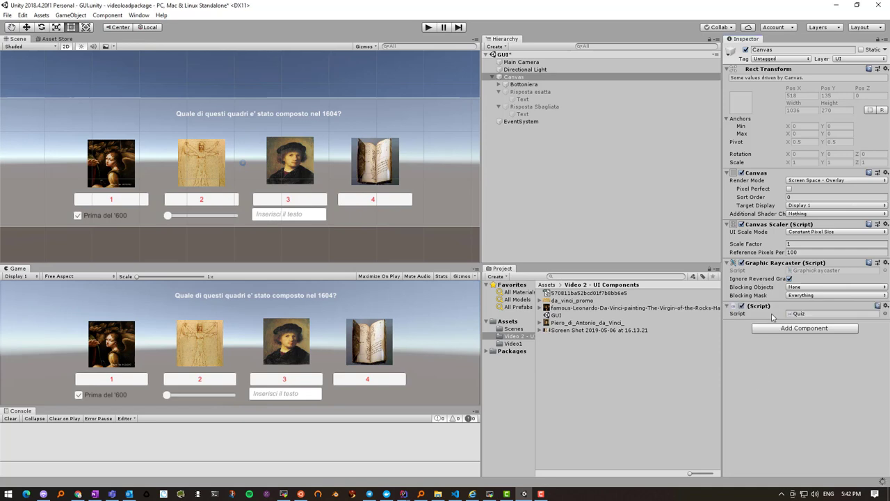
pyautogui.click(812, 315)
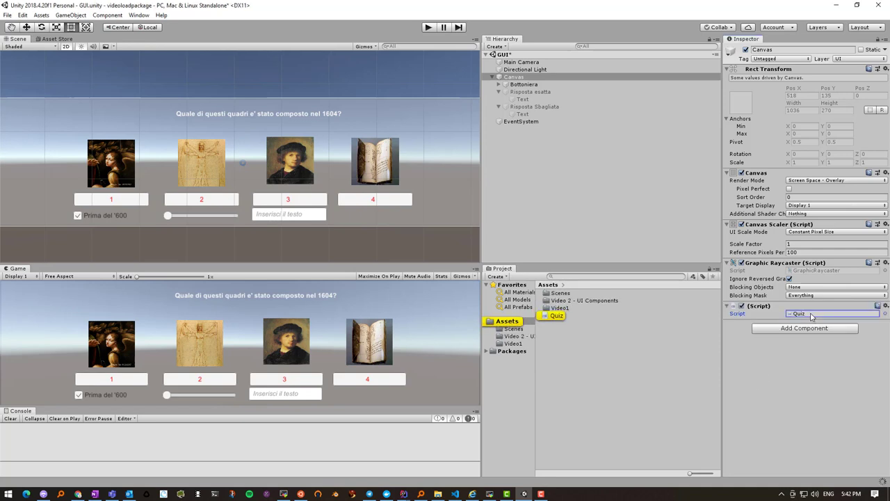
# Open Quiz.cs in Visual Studio and move its window aside to reveal Unity.
pyautogui.doubleClick(811, 314)
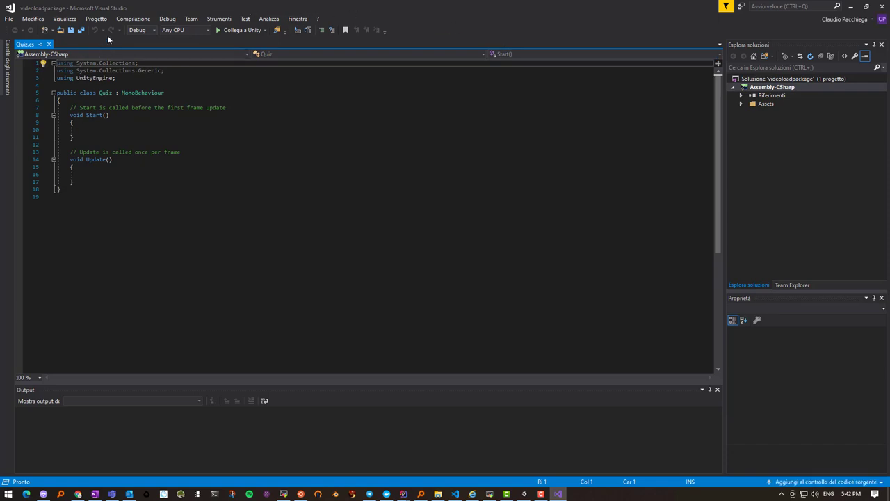
pyautogui.moveTo(111, 8); pyautogui.dragTo(707, 72)
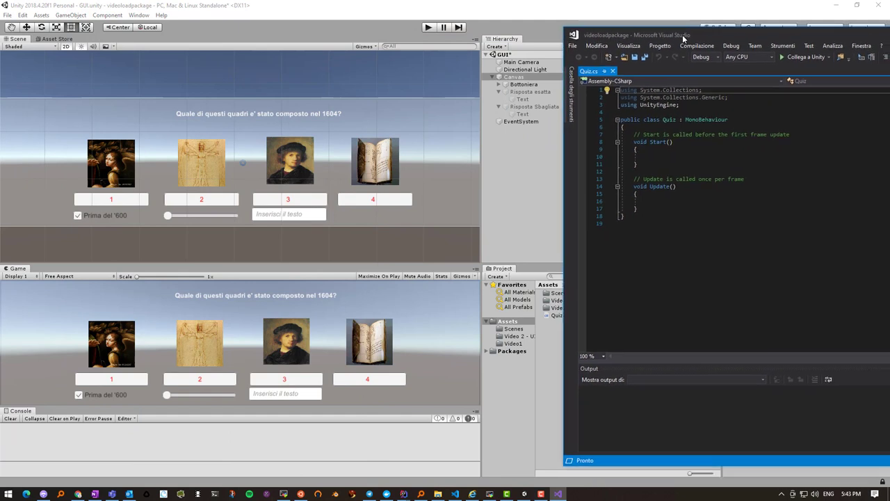
# Declare public GameObject fields bottoniera, esatta and sbagliata in the Quiz class and save Quiz.cs.
pyautogui.moveTo(706, 71); pyautogui.dragTo(684, 38)
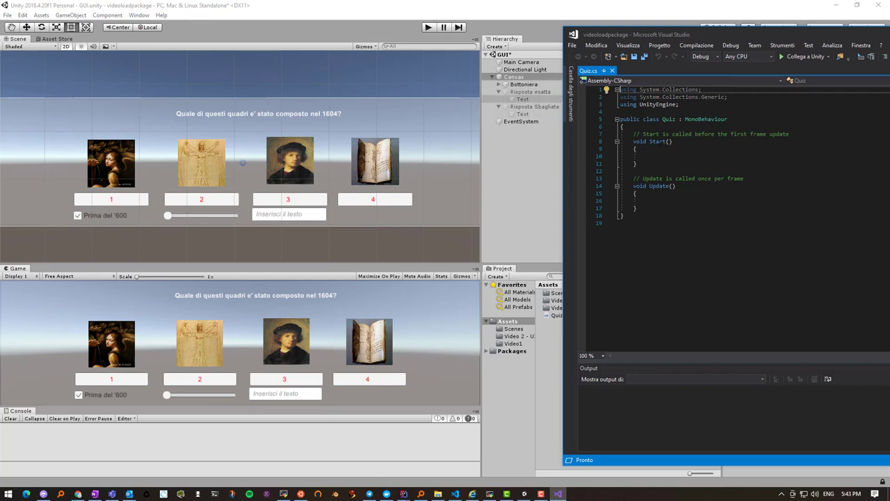
pyautogui.click(624, 126)
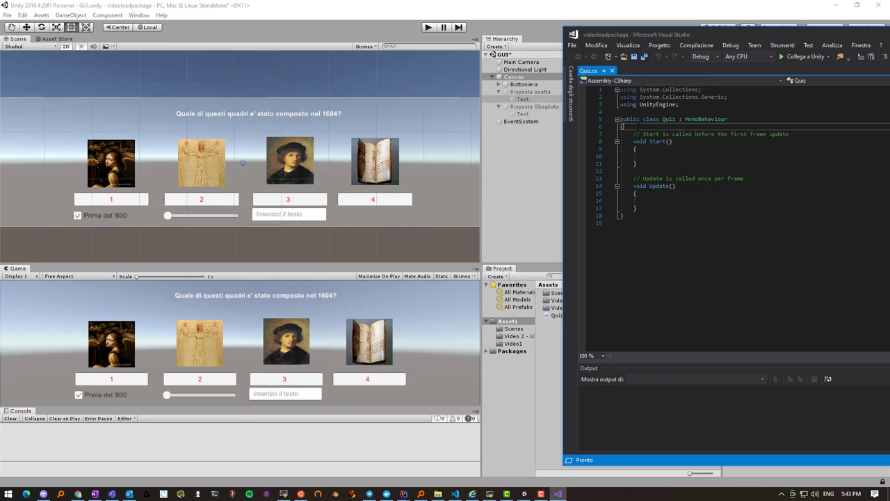
pyautogui.press('Return')
pyautogui.write('p')
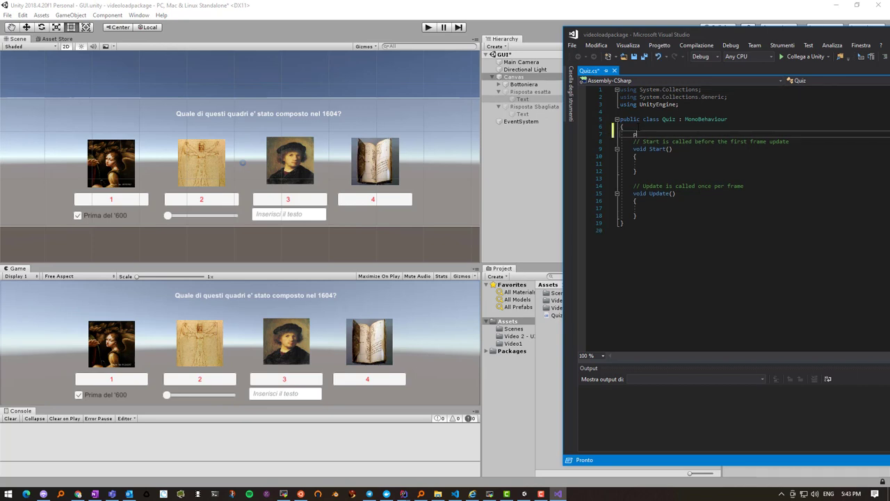
pyautogui.write('ublic ')
pyautogui.write('GameObject')
pyautogui.write(' boptyyt')
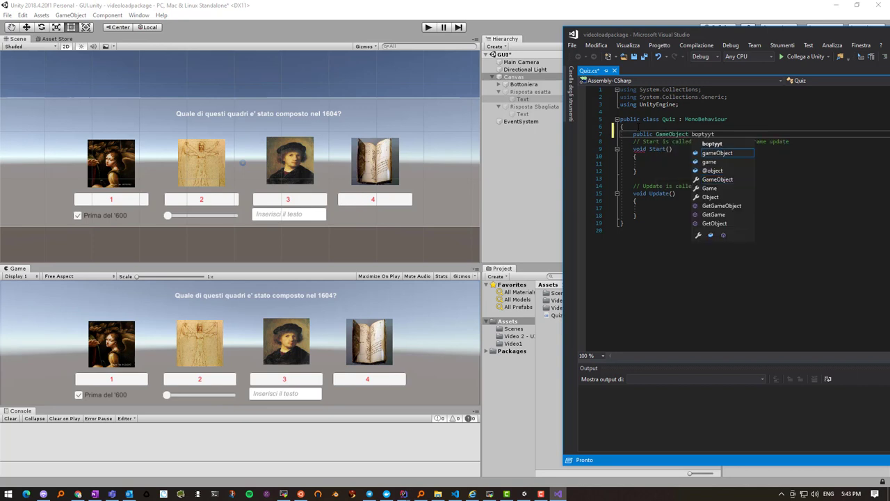
pyautogui.press('BackSpace')
pyautogui.write('ttoniera;')
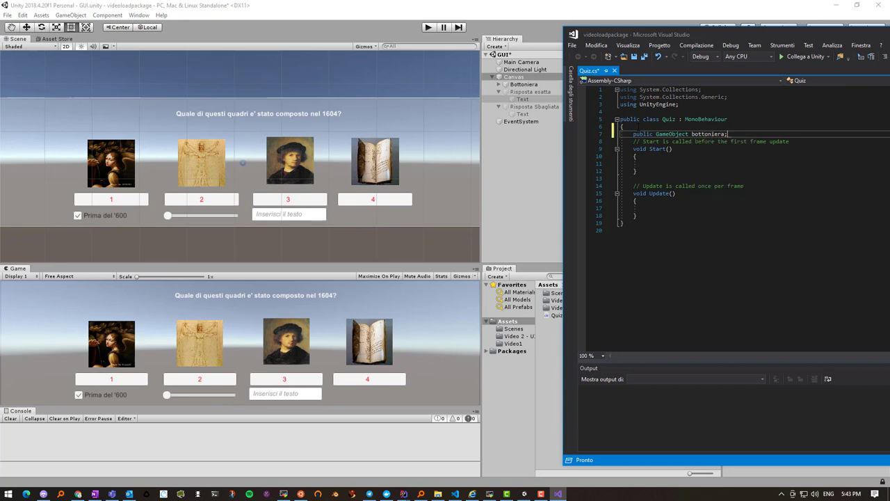
pyautogui.press('Return')
pyautogui.write('p')
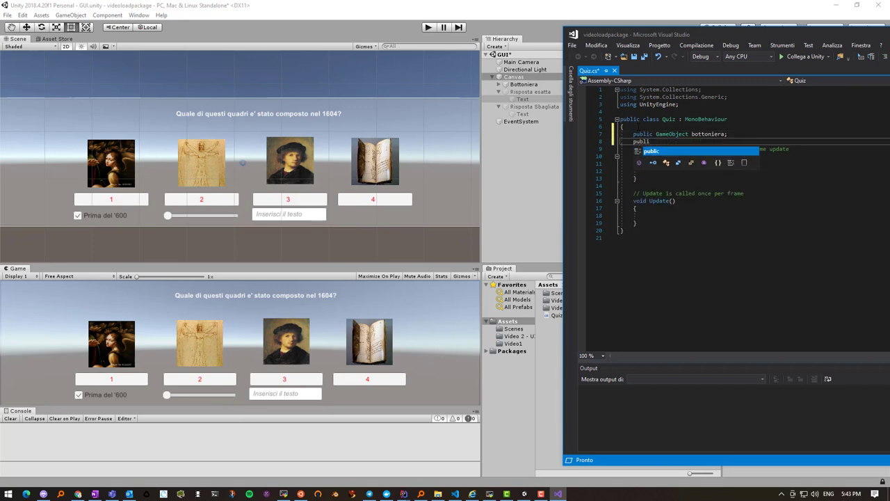
pyautogui.write('ublic GameOb')
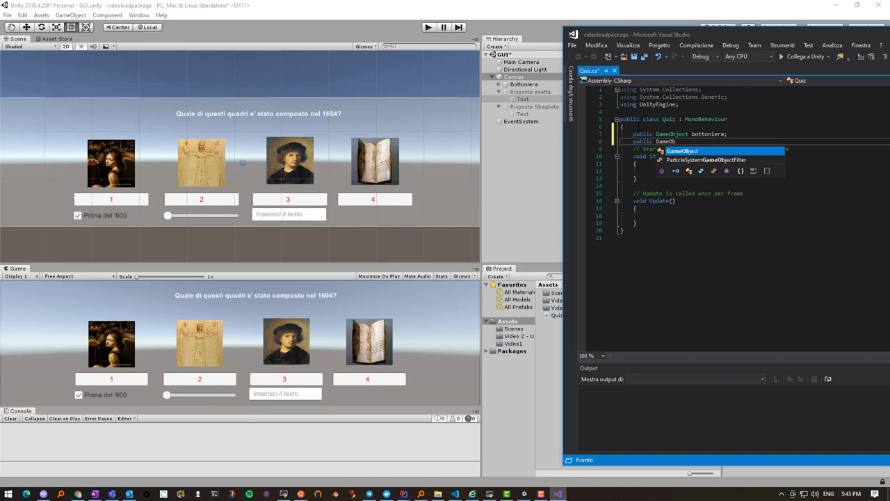
pyautogui.write('ject ')
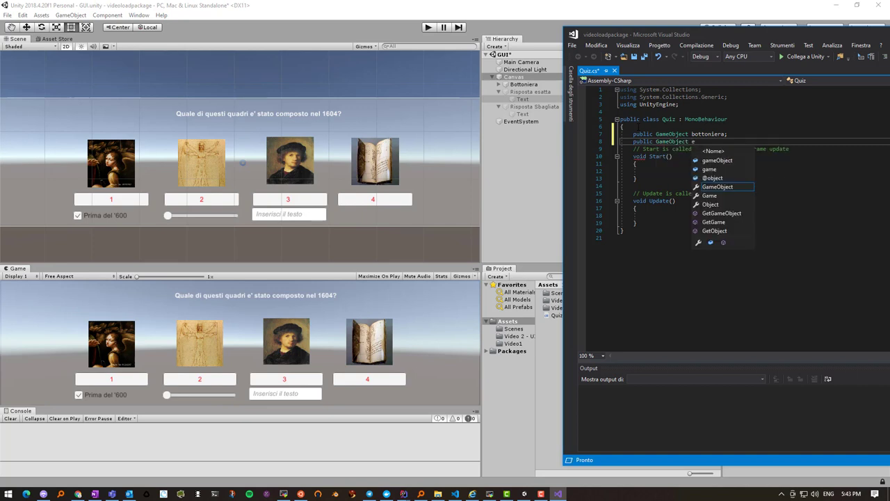
pyautogui.write('esatta;')
pyautogui.press('Return')
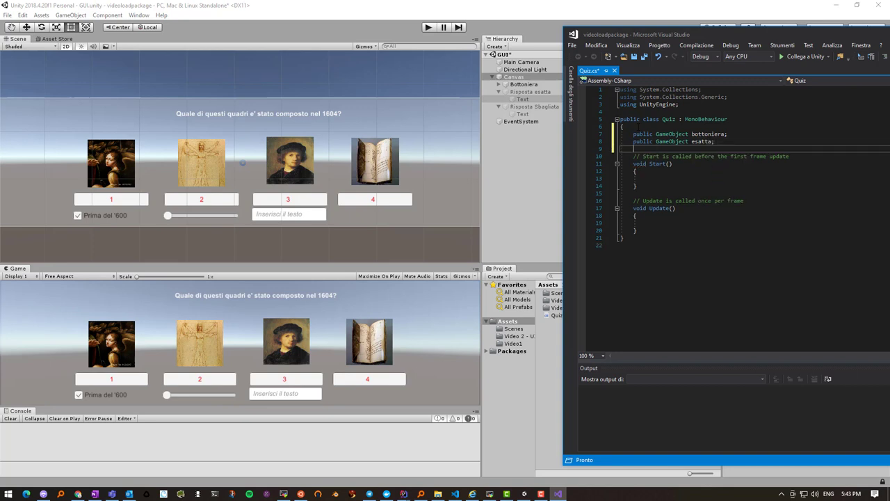
pyautogui.write('public ')
pyautogui.write('GameObjec')
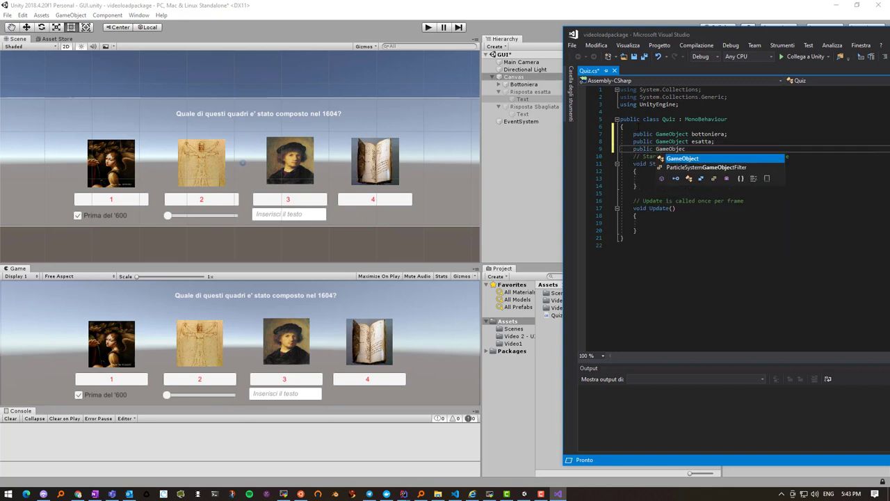
pyautogui.write('t sbag')
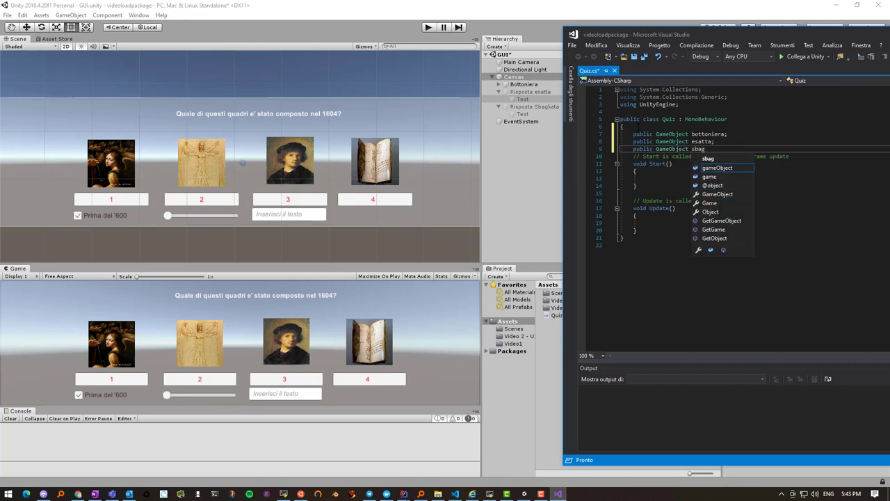
pyautogui.write('liata;')
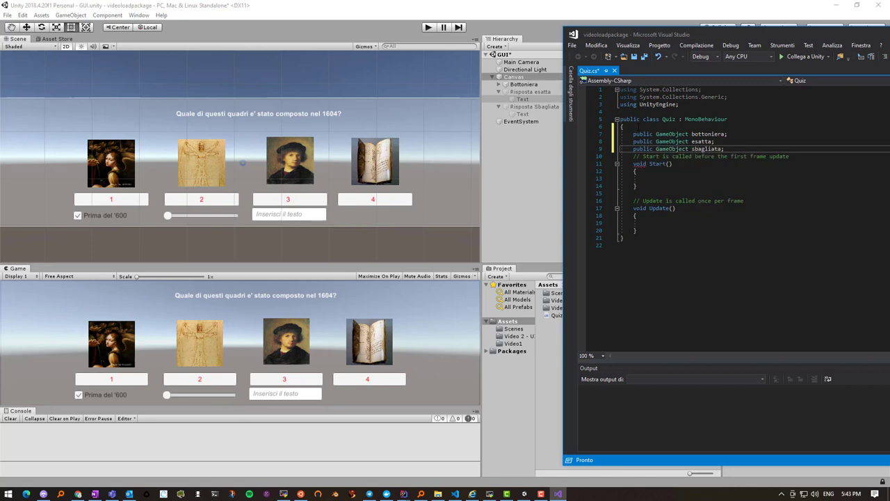
pyautogui.hotkey('ctrl', 's')
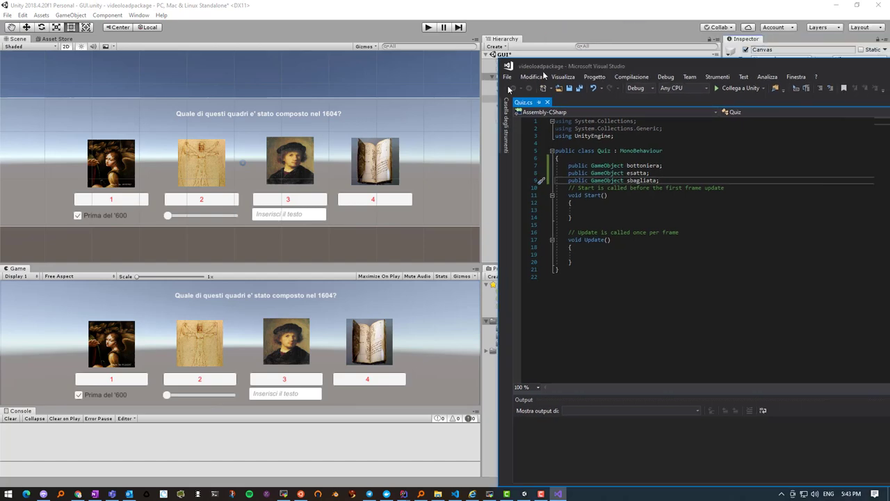
pyautogui.moveTo(634, 33); pyautogui.dragTo(314, 149)
# Drag the Quiz script from the Project panel onto the Canvas in Unity.
pyautogui.click(538, 12)
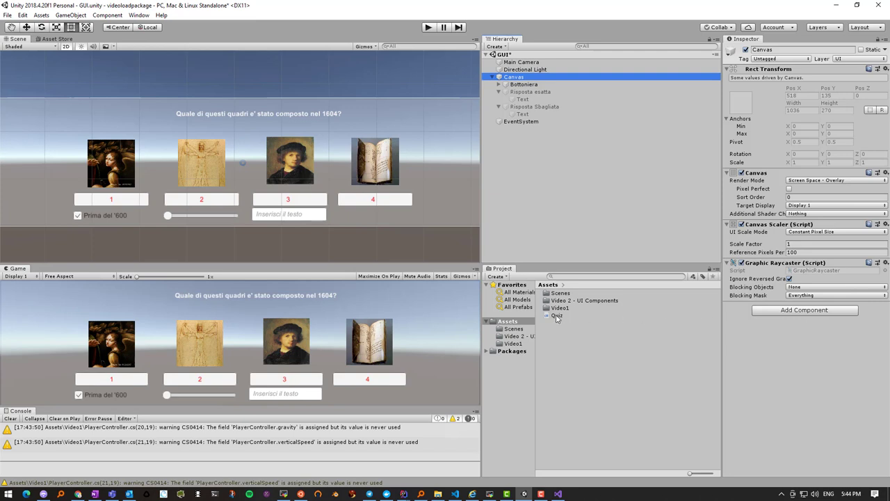
pyautogui.moveTo(557, 318)
pyautogui.mouseDown()
pyautogui.moveTo(537, 81)
pyautogui.moveTo(523, 77)
pyautogui.mouseUp()
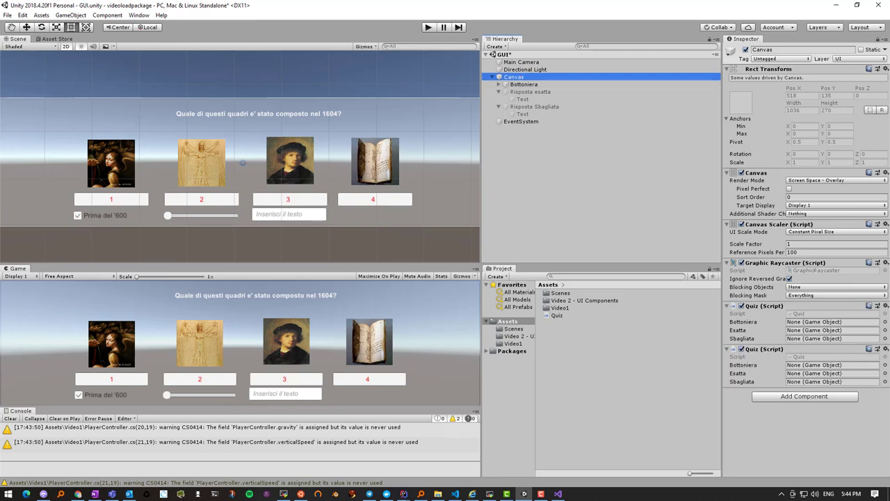
# Remove the duplicate Quiz component and link Bottoniera, Risposta esatta and Risposta Sbagliata to its fields.
pyautogui.click(886, 348)
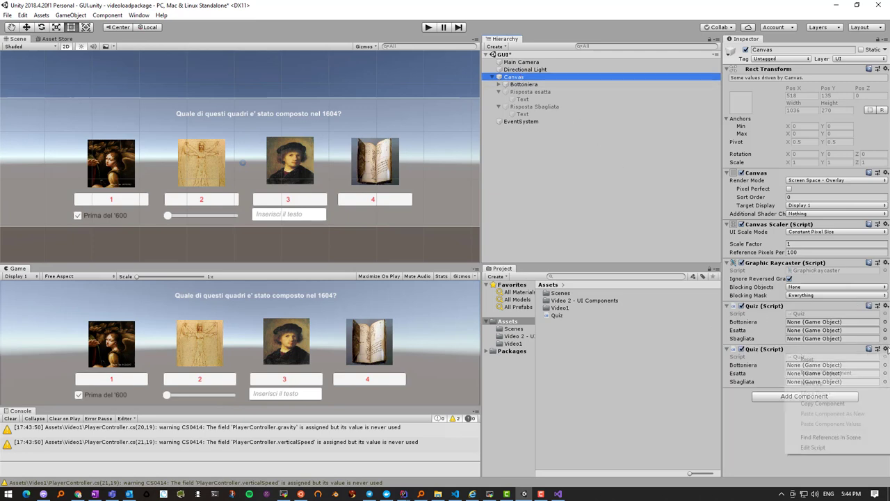
pyautogui.click(834, 374)
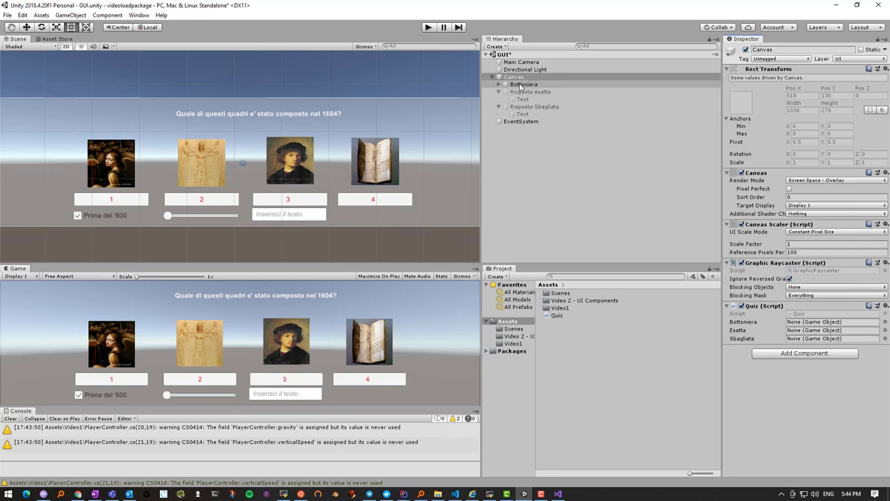
pyautogui.moveTo(521, 85); pyautogui.dragTo(812, 324)
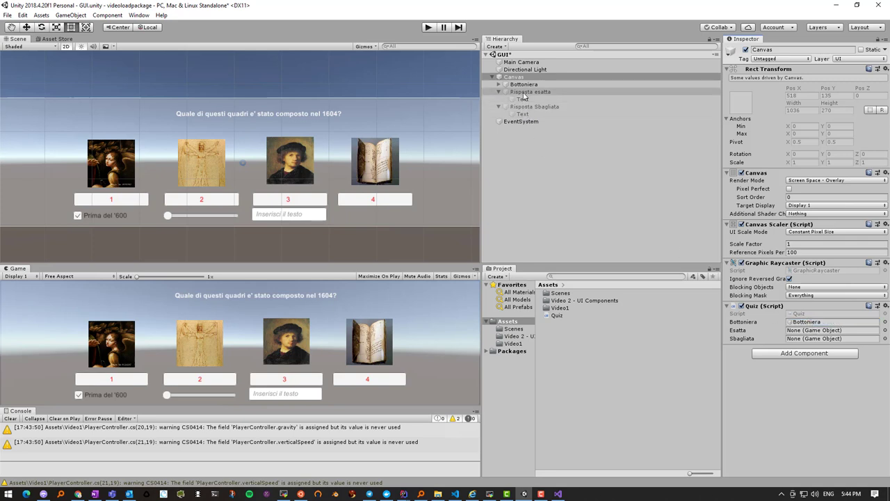
pyautogui.moveTo(525, 97)
pyautogui.mouseDown()
pyautogui.moveTo(801, 338)
pyautogui.moveTo(803, 331)
pyautogui.mouseUp()
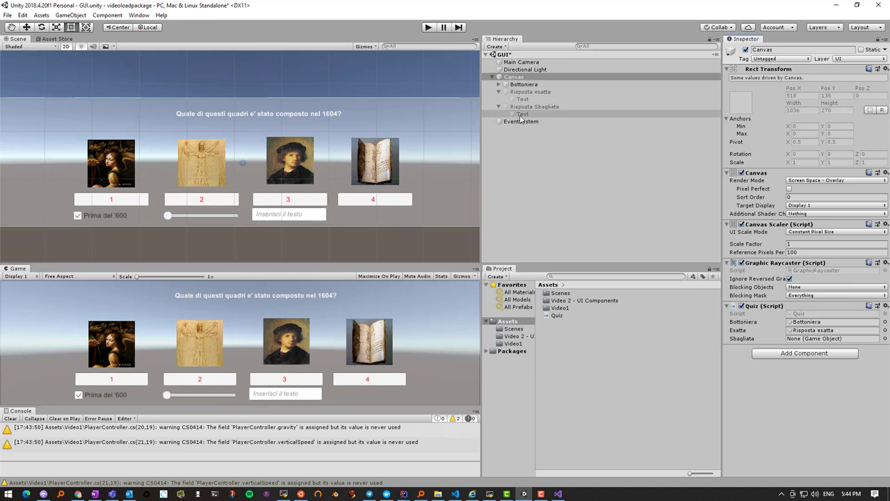
pyautogui.moveTo(532, 106); pyautogui.dragTo(802, 340)
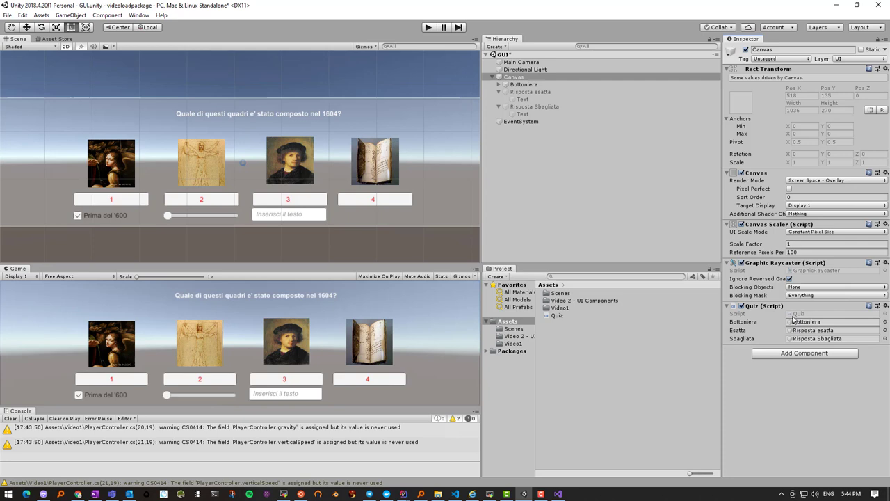
pyautogui.click(558, 493)
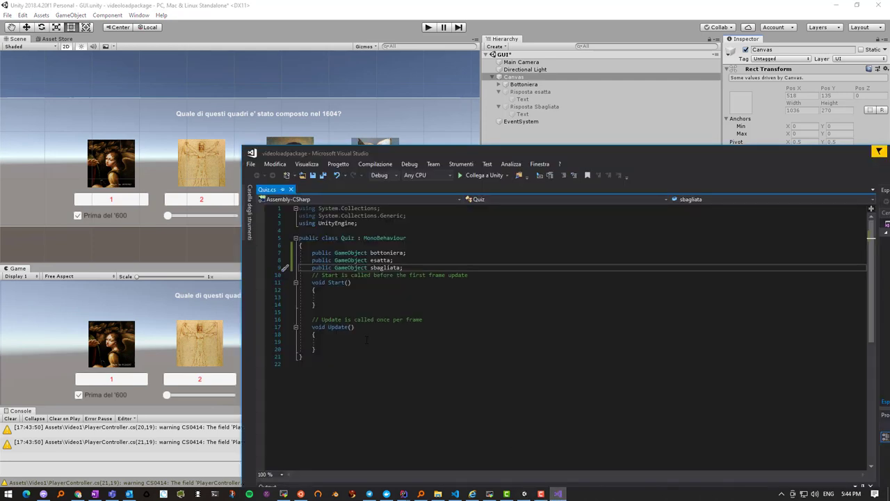
# Add bottoniera.SetActive(true); inside the Start() method.
pyautogui.click(335, 297)
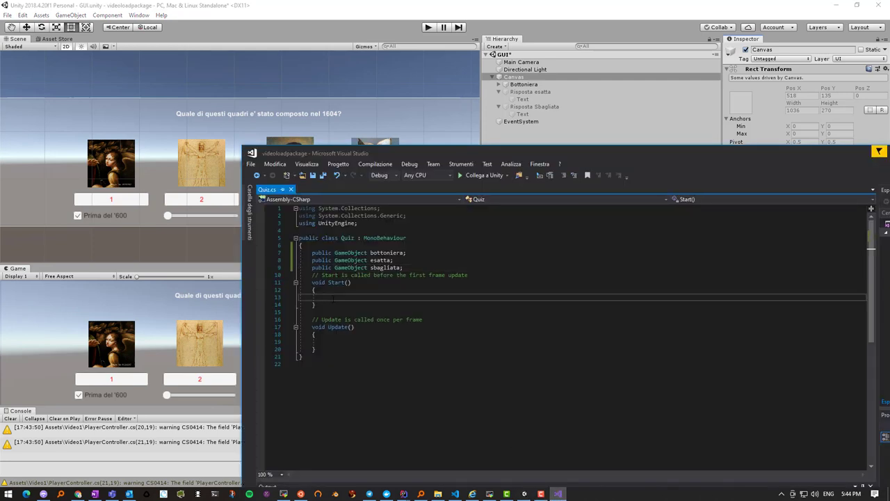
pyautogui.write('b')
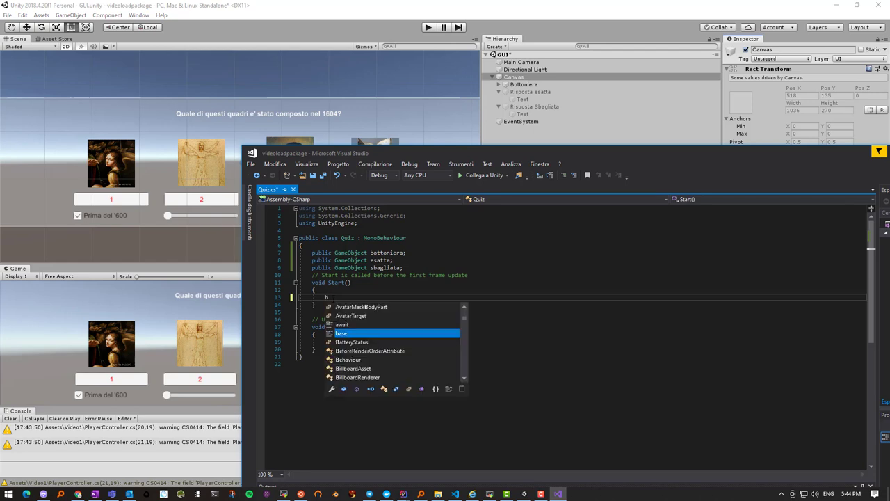
pyautogui.write('ottoniera.')
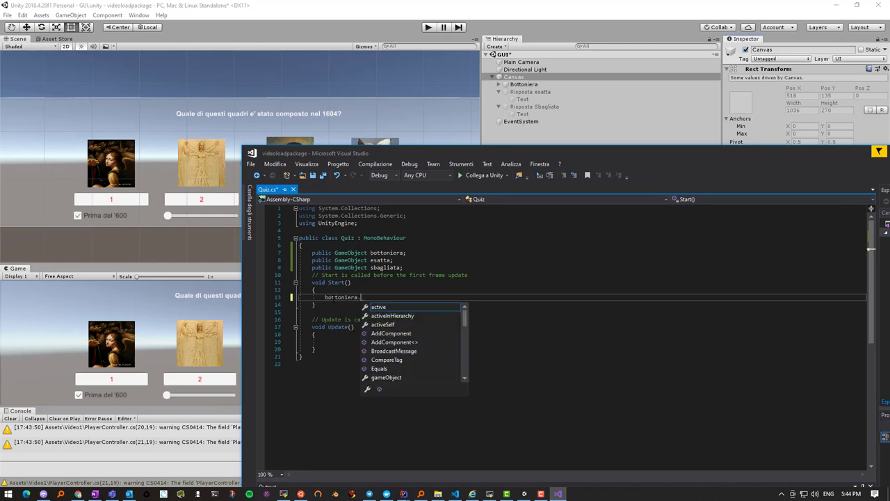
pyautogui.write('set')
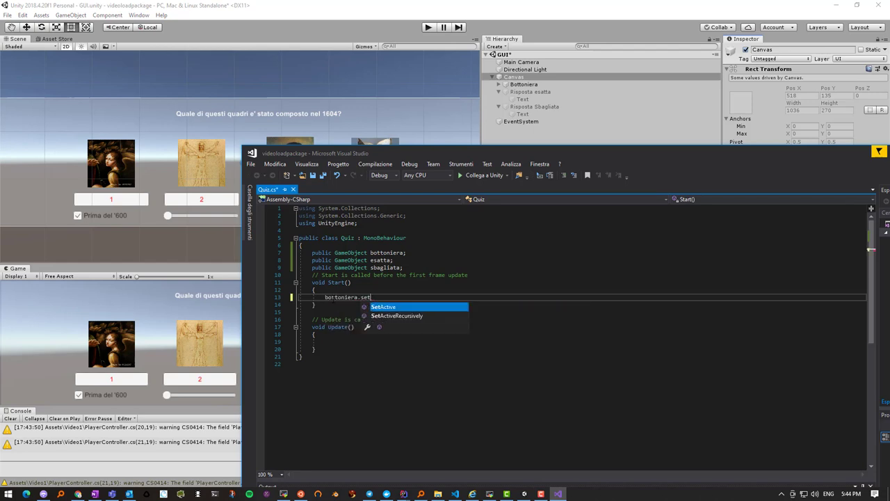
pyautogui.press('Tab')
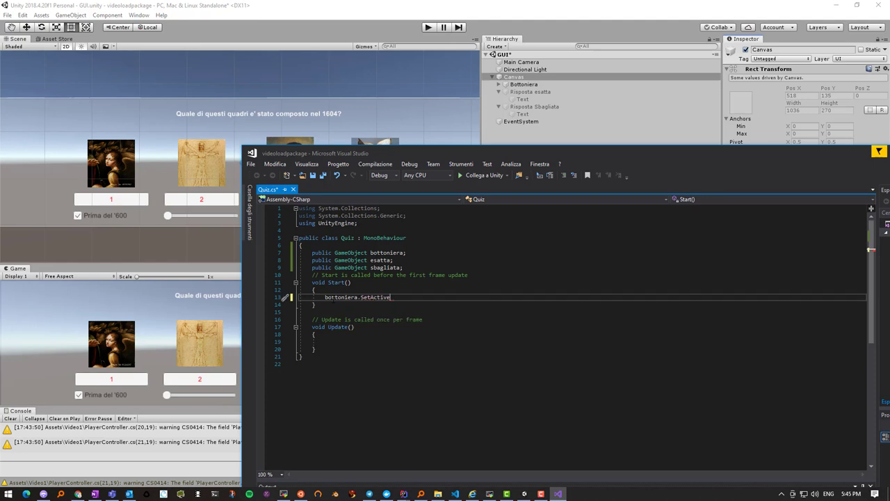
pyautogui.write('(true)')
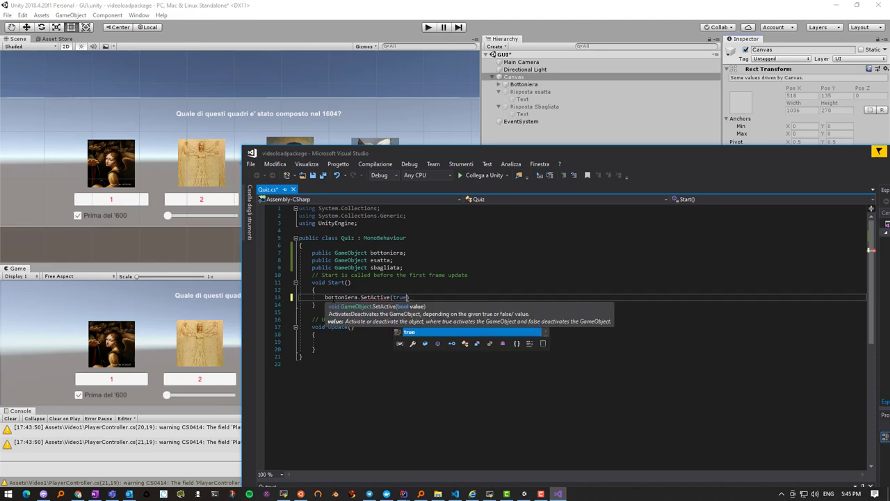
pyautogui.write(';')
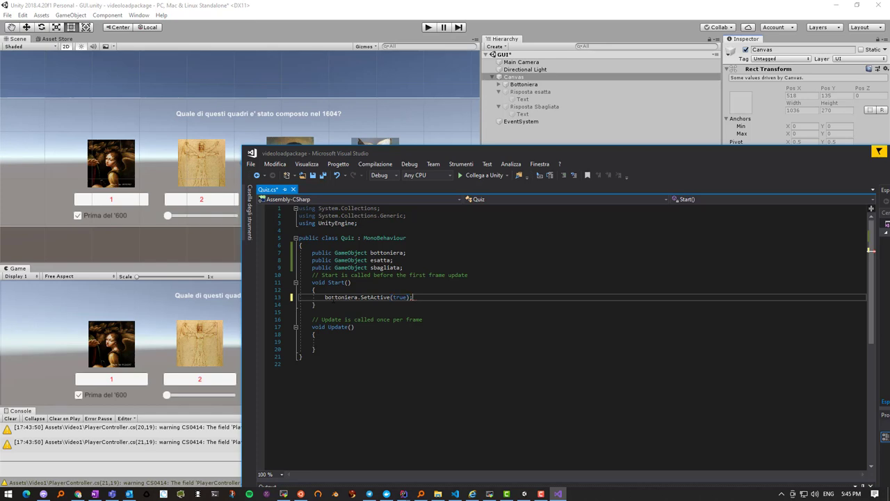
# Duplicate that line and turn it into esatta.SetActive(false);.
pyautogui.doubleClick(333, 297)
pyautogui.hotkey('ctrl', 'c')
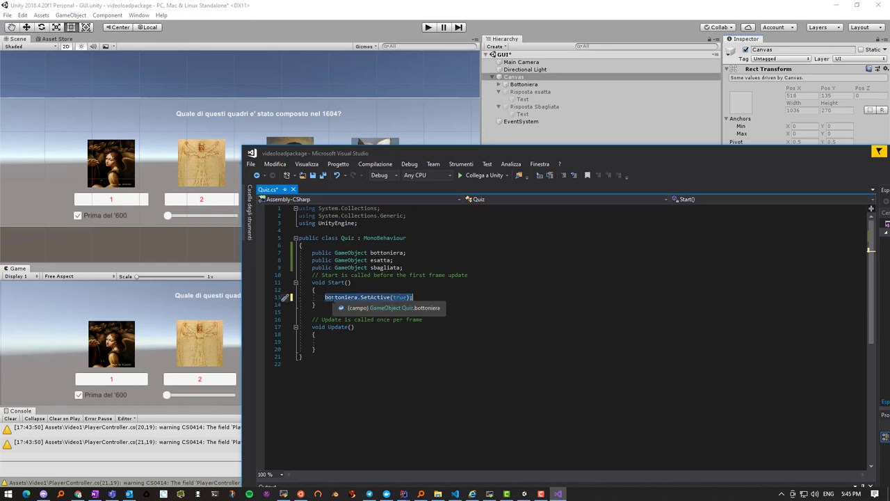
pyautogui.press('Return')
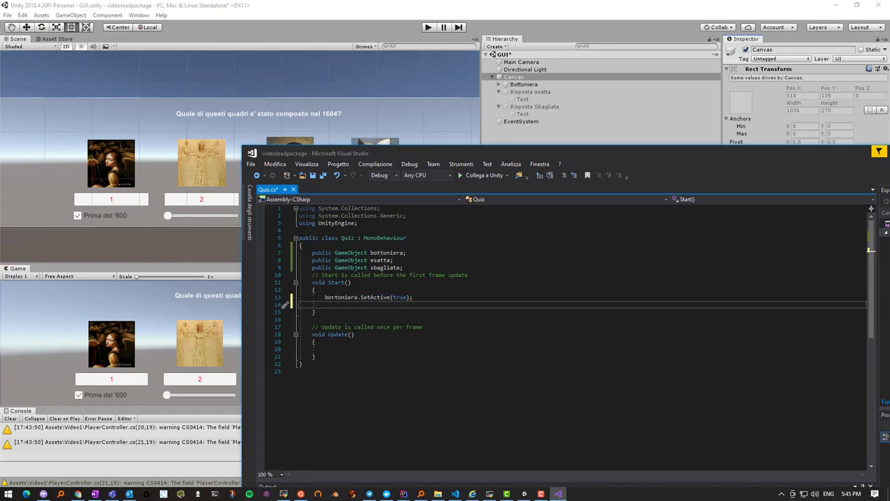
pyautogui.hotkey('ctrl', 'v')
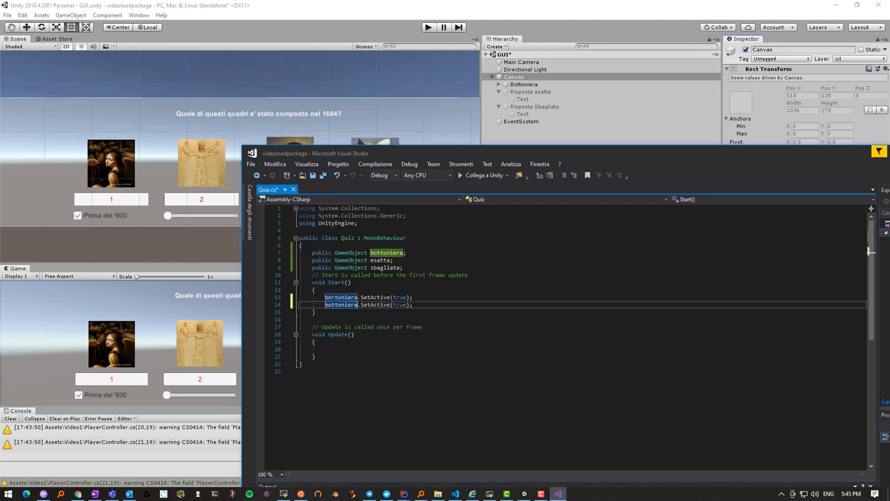
pyautogui.moveTo(358, 304); pyautogui.dragTo(325, 304)
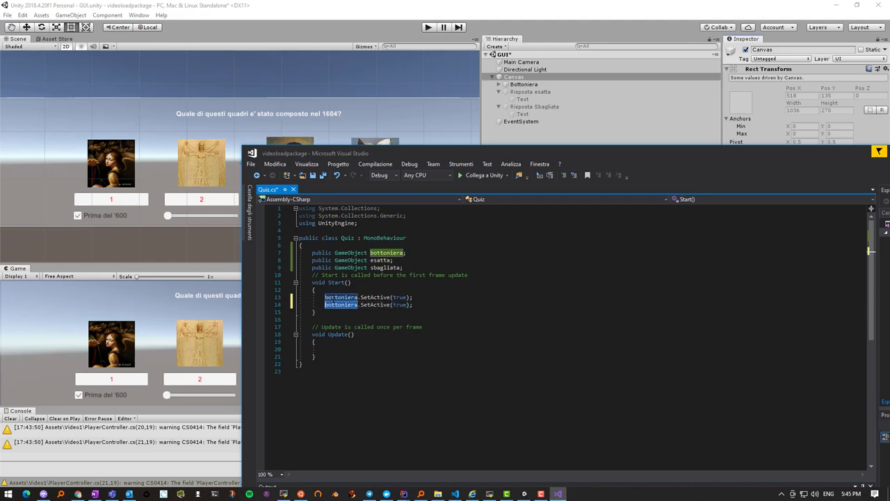
pyautogui.write('esatta')
pyautogui.press('Right')
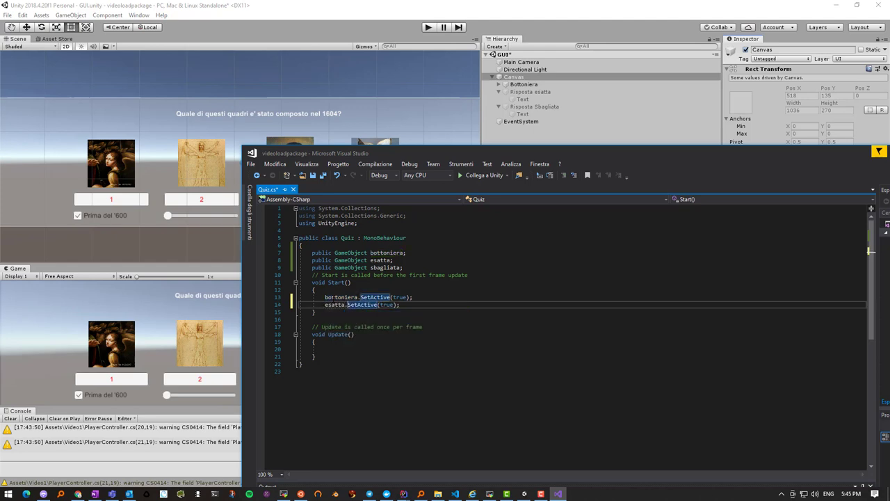
pyautogui.press('Right')
pyautogui.press('Right')
pyautogui.press('Right')
pyautogui.hotkey('shift', 'Right')
pyautogui.hotkey('shift', 'Right')
pyautogui.hotkey('shift', 'Right')
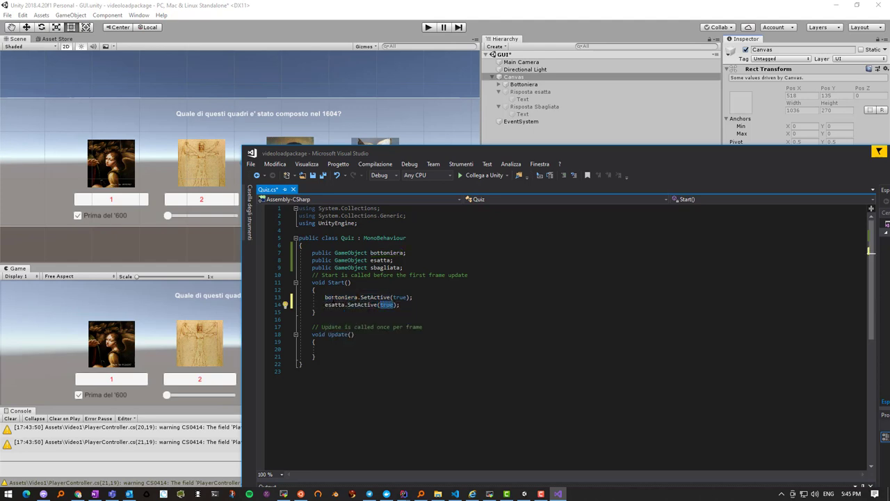
pyautogui.write('fals')
pyautogui.press('Tab')
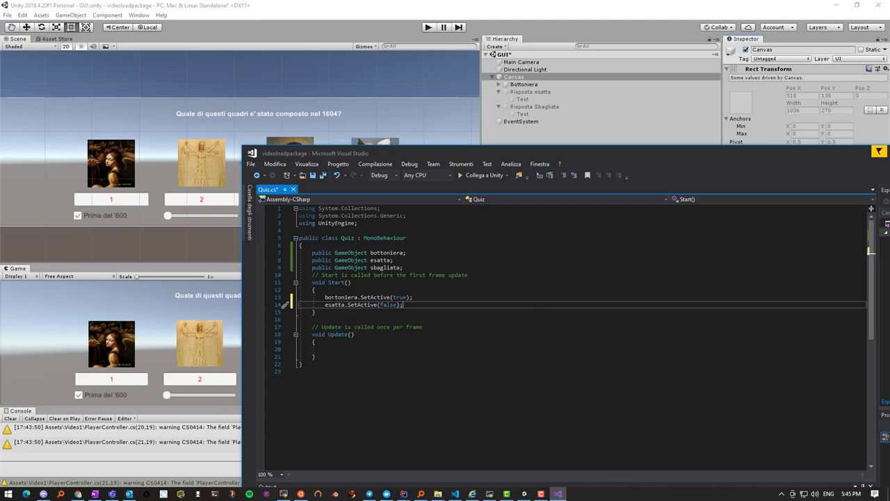
# Add sbagliata.SetActive(false); below it and open blank lines after Start().
pyautogui.press('Return')
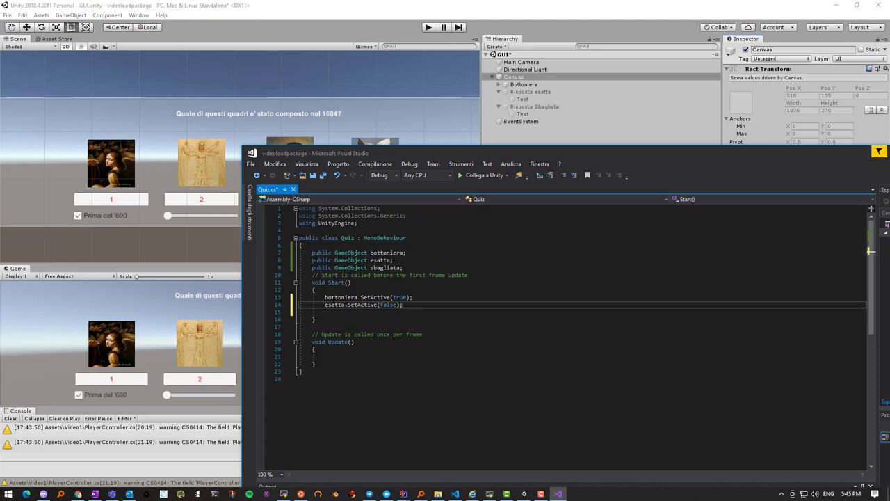
pyautogui.press('End')
pyautogui.press('Return')
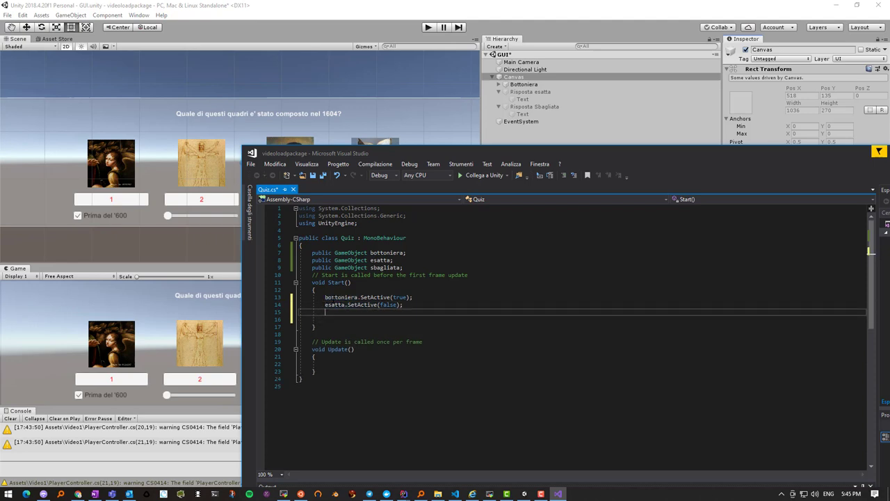
pyautogui.write('esatta.SetActive(false);')
pyautogui.hotkey('shift', 'Left')
pyautogui.hotkey('shift', 'Left')
pyautogui.hotkey('shift', 'Left')
pyautogui.hotkey('shift', 'Left')
pyautogui.hotkey('shift', 'Left')
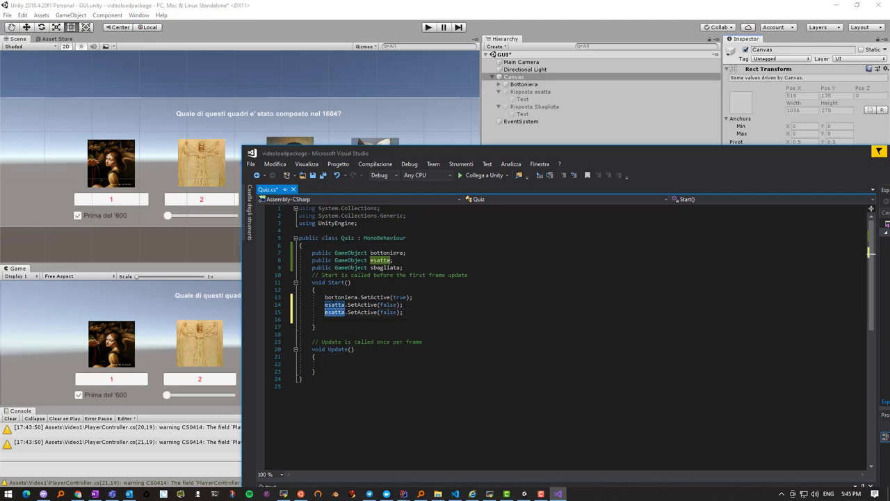
pyautogui.write('sbagli')
pyautogui.press('Tab')
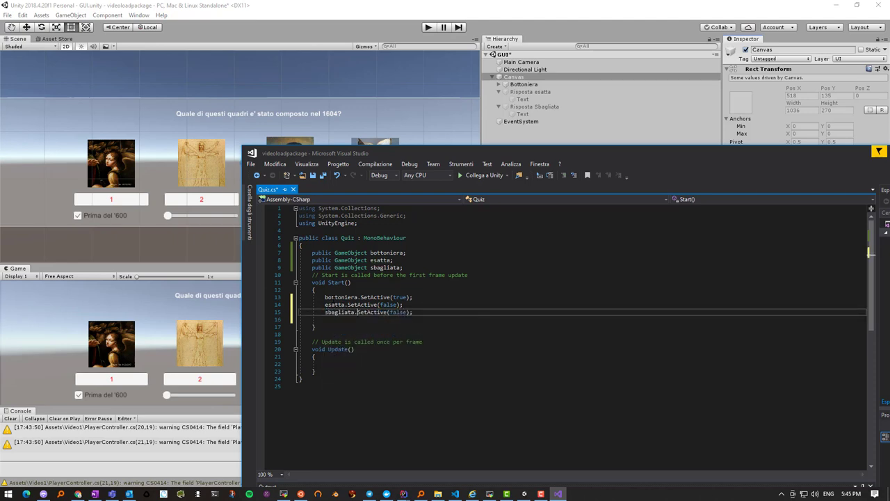
pyautogui.press('Down')
pyautogui.press('Down')
pyautogui.press('End')
pyautogui.press('Return')
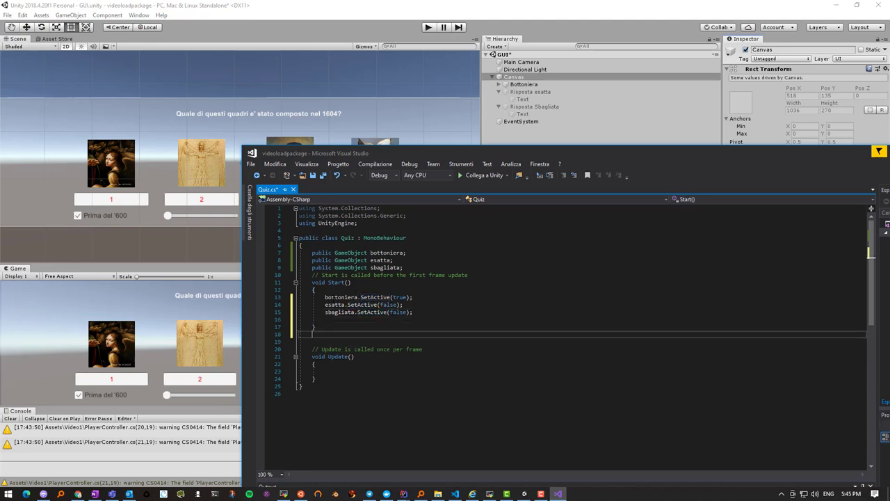
pyautogui.press('Return')
# Write a public void esatto() method that calls bottoniera.SetActive(false);.
pyautogui.write('v')
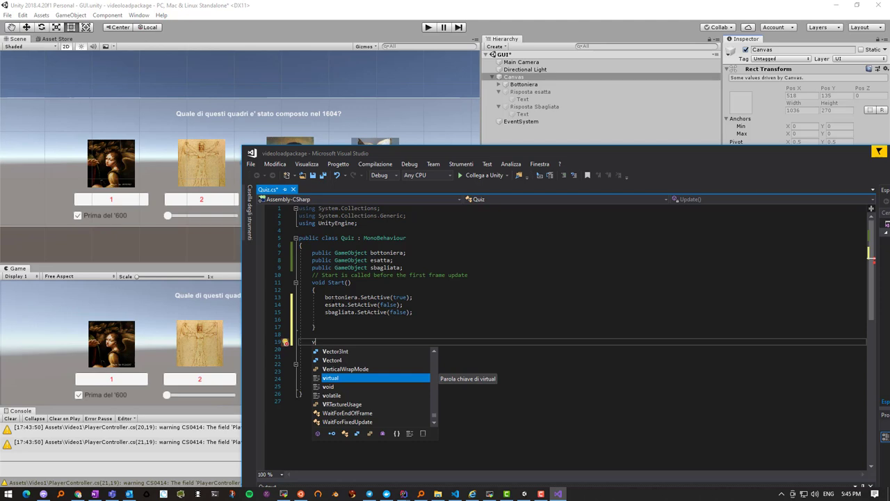
pyautogui.press('BackSpace')
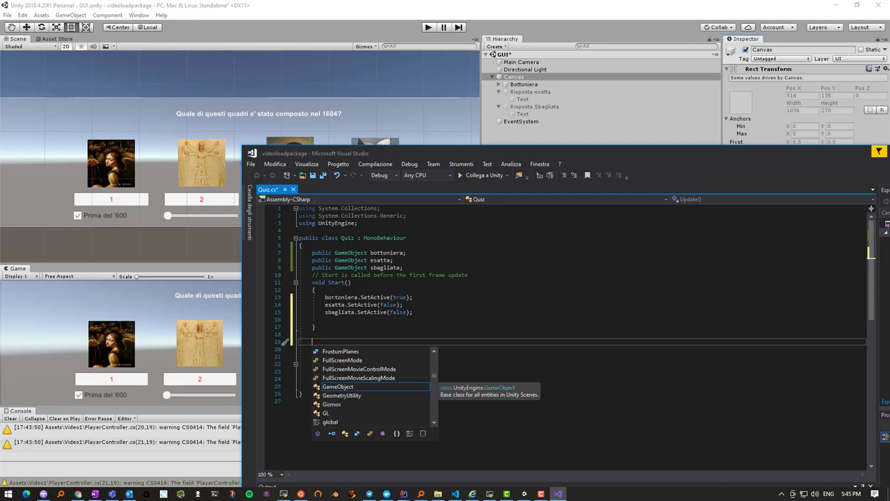
pyautogui.write('publ')
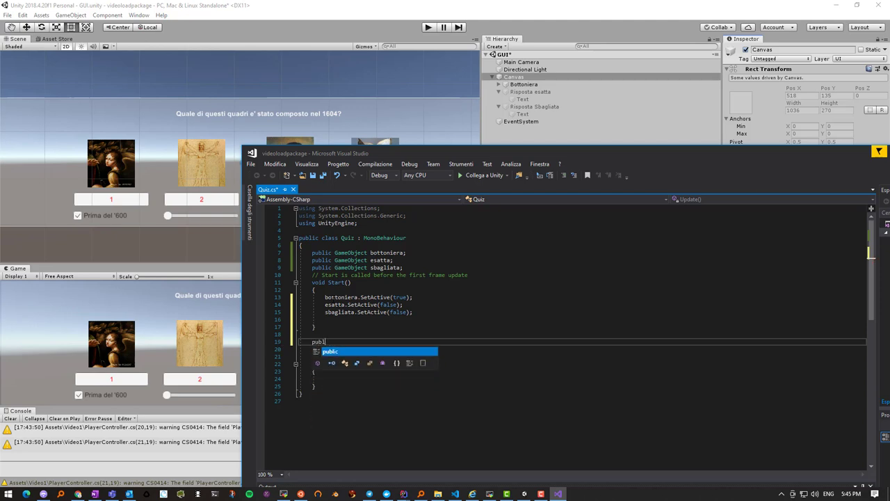
pyautogui.write('ic void')
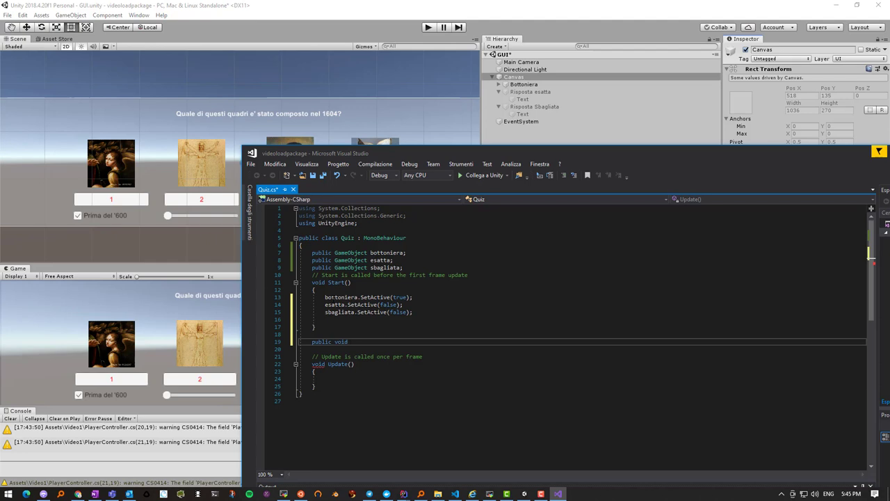
pyautogui.write(' esatto')
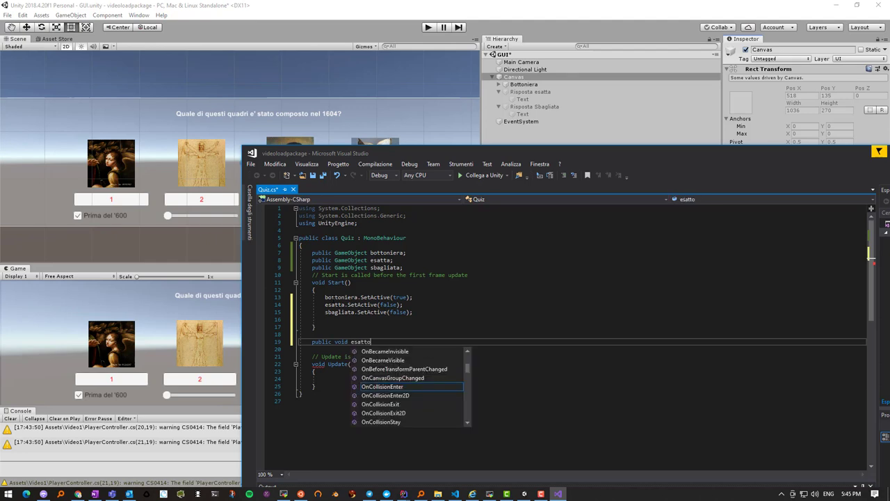
pyautogui.write('() {')
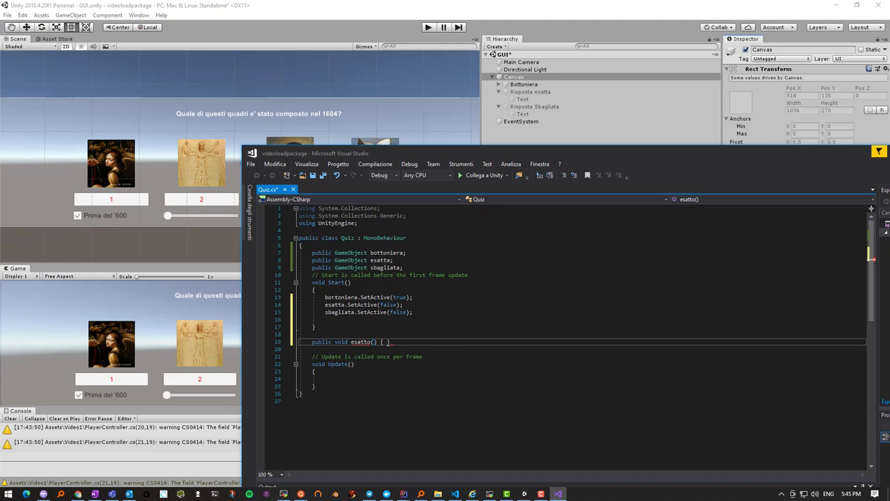
pyautogui.press('Return')
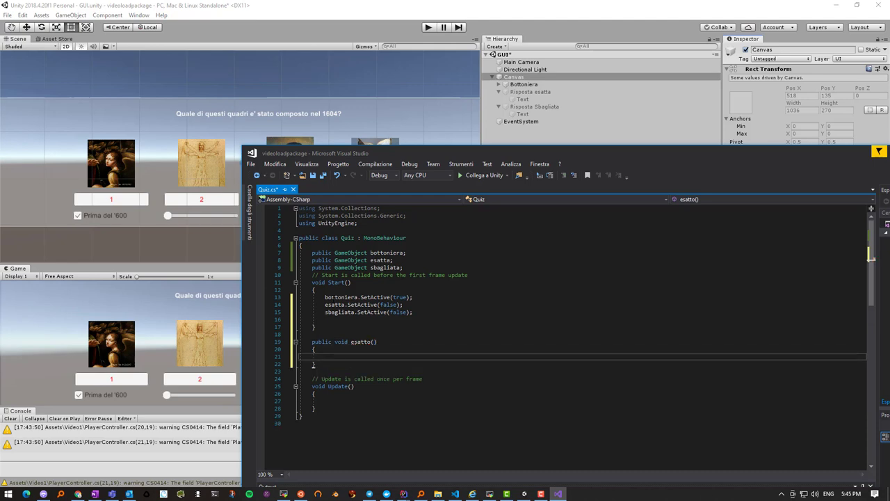
pyautogui.write('butto')
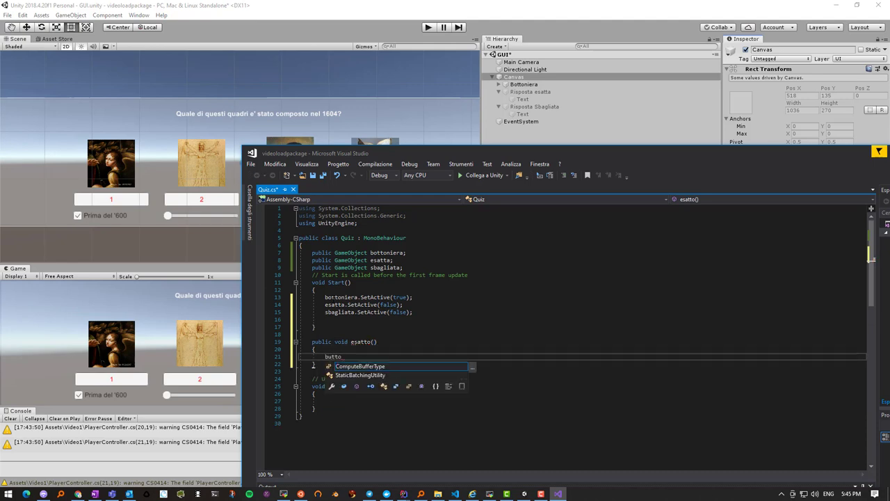
pyautogui.press('BackSpace')
pyautogui.press('BackSpace')
pyautogui.press('BackSpace')
pyautogui.write('otton')
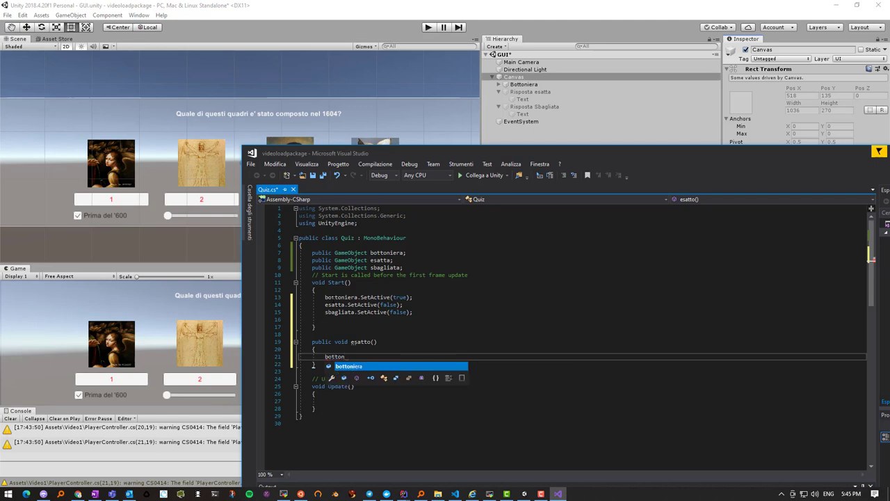
pyautogui.write('iera.SetA')
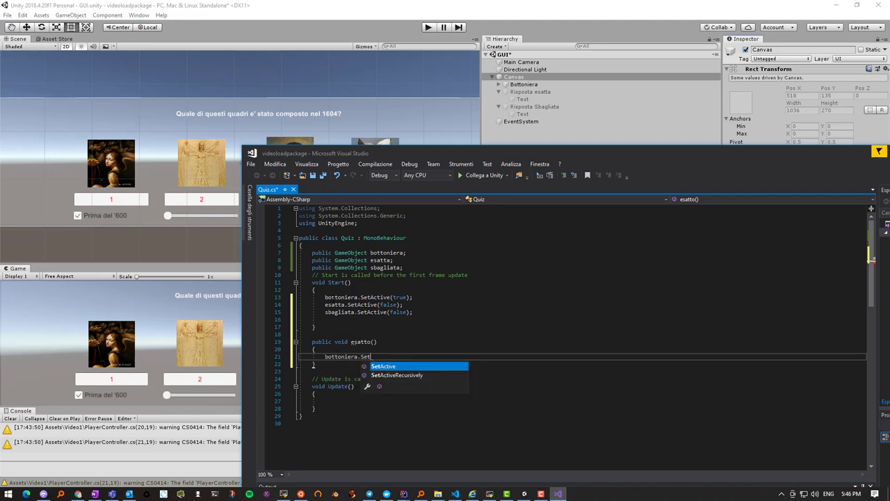
pyautogui.write('ctive(')
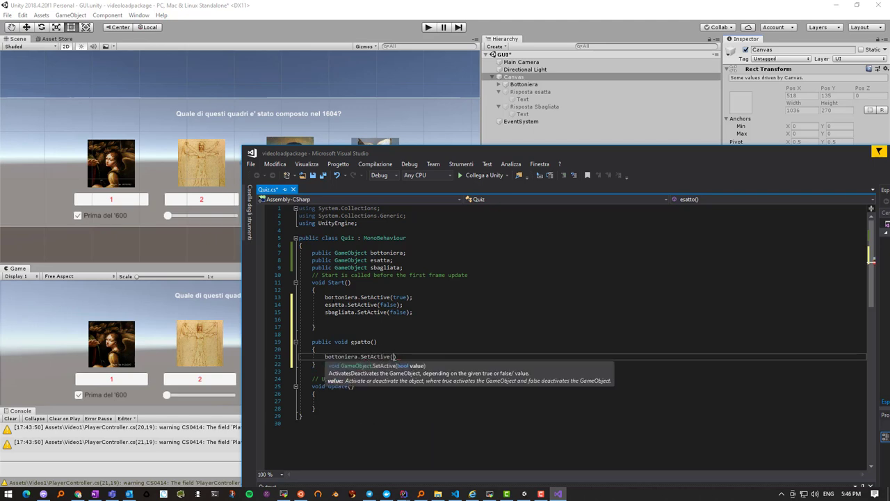
pyautogui.write('false)')
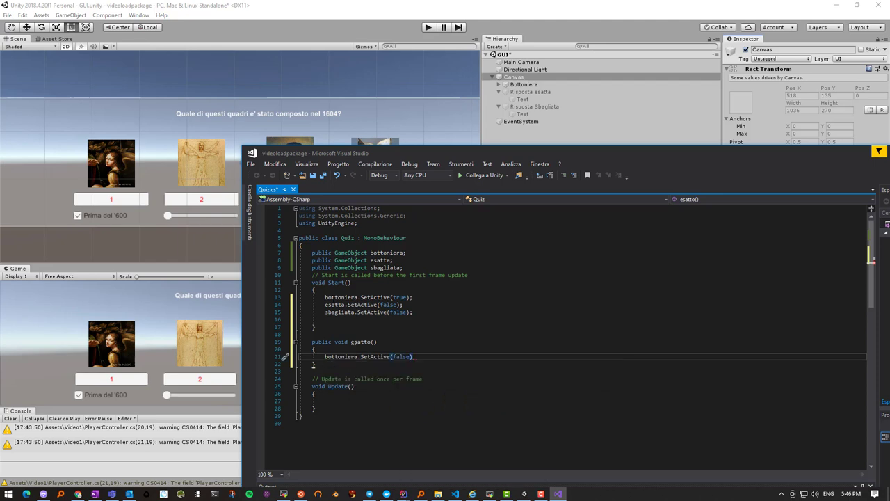
pyautogui.write(';')
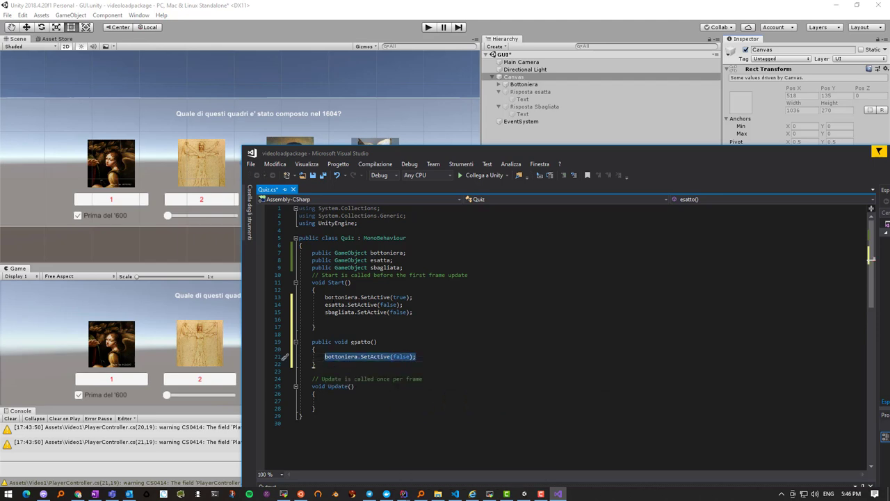
pyautogui.press('Return')
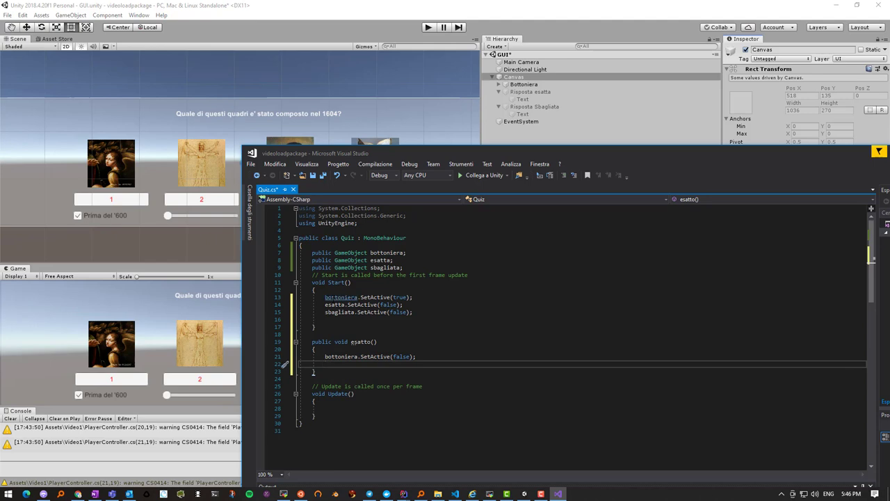
# Add esatta.SetActive(true); as a second line in esatto().
pyautogui.write('bottoniera.SetActive(false);')
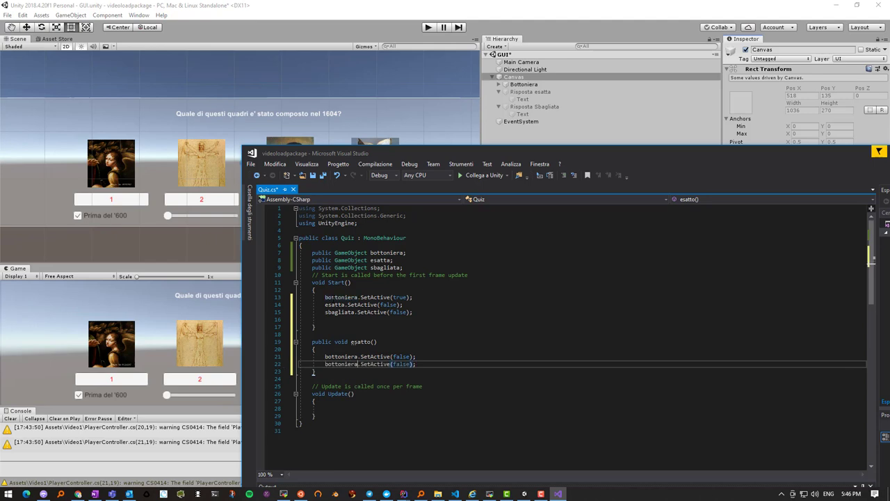
pyautogui.click(358, 364)
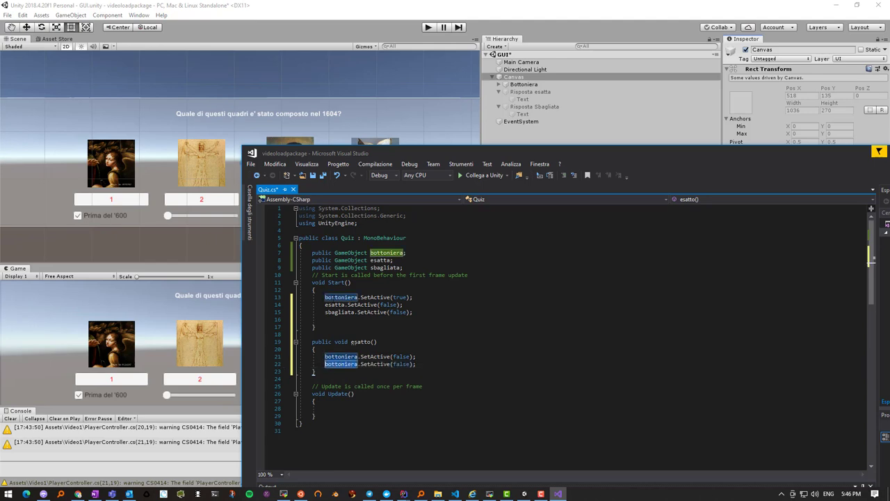
pyautogui.write('esatta')
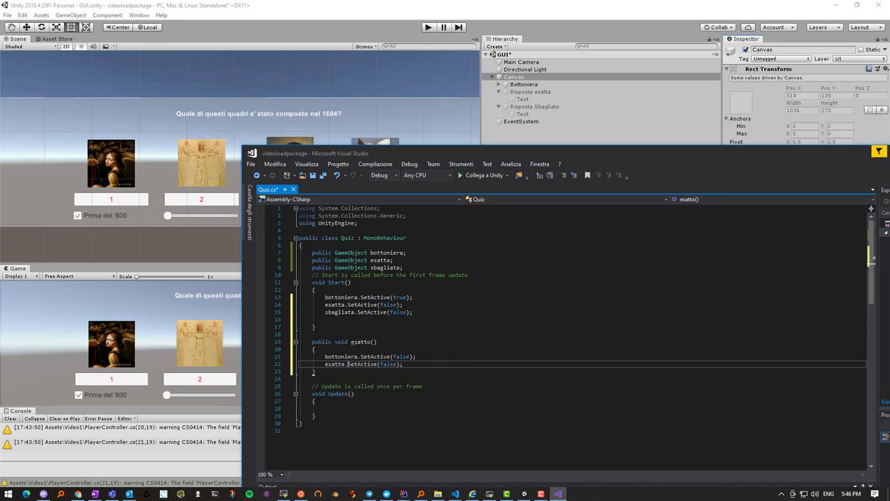
pyautogui.click(387, 364)
pyautogui.doubleClick(381, 364)
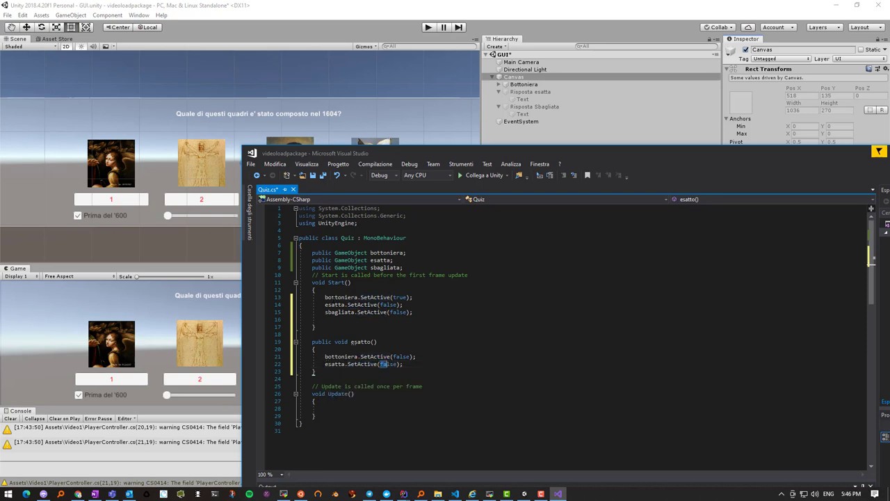
pyautogui.write('true')
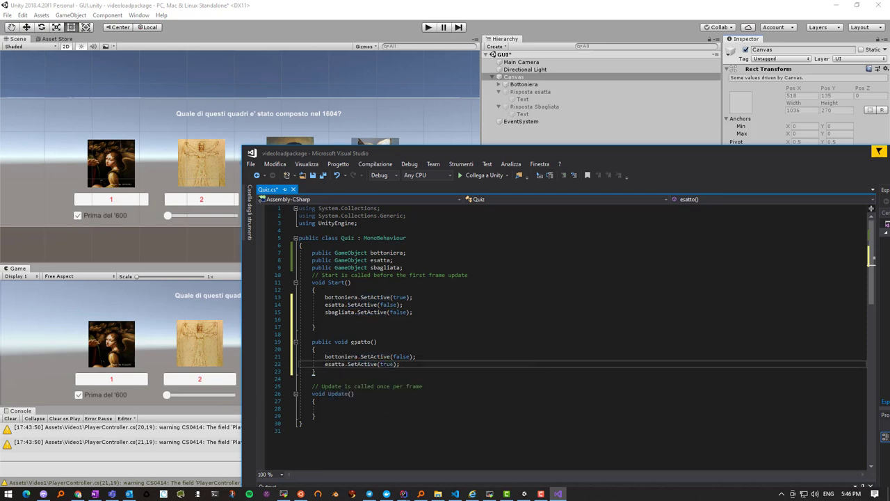
# Copy the esatto() method below itself and rename the copy sbagliato().
pyautogui.click(377, 341)
pyautogui.moveTo(312, 342); pyautogui.dragTo(315, 371)
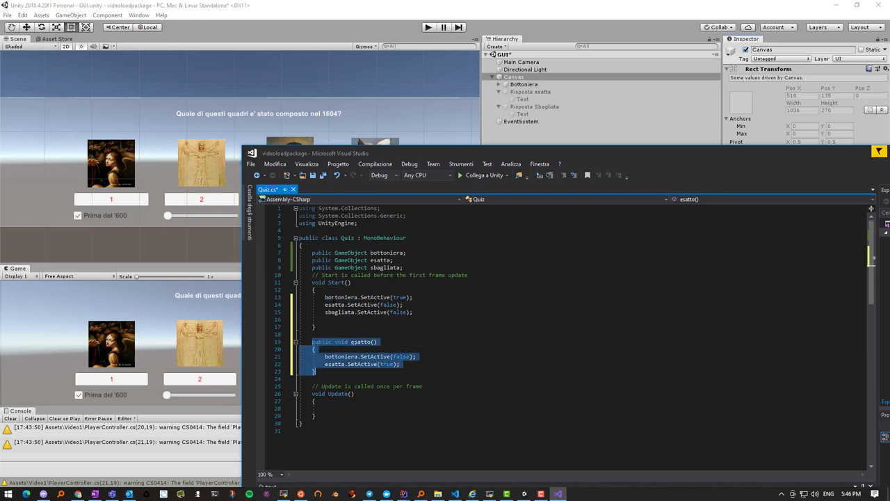
pyautogui.click(316, 372)
pyautogui.press('Return')
pyautogui.press('Return')
pyautogui.write('public void esatto()     {         bottoniera.SetActive(false);         esatta.SetActive(true);     }')
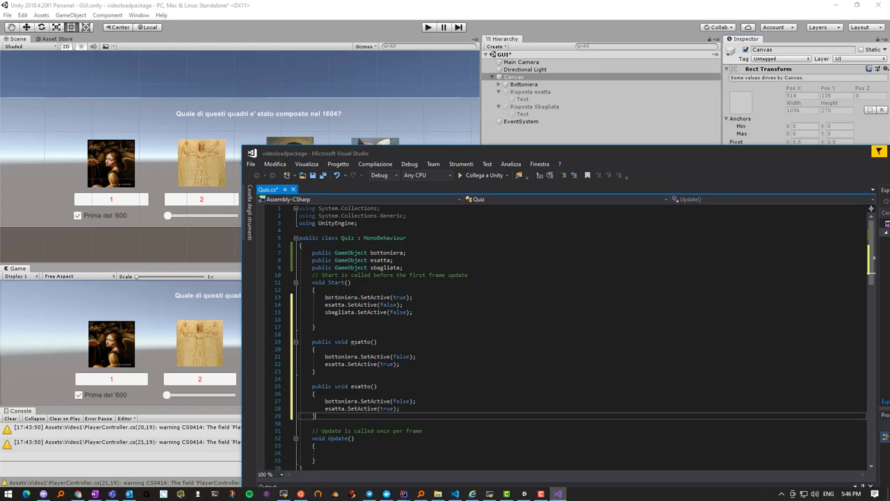
pyautogui.click(330, 386)
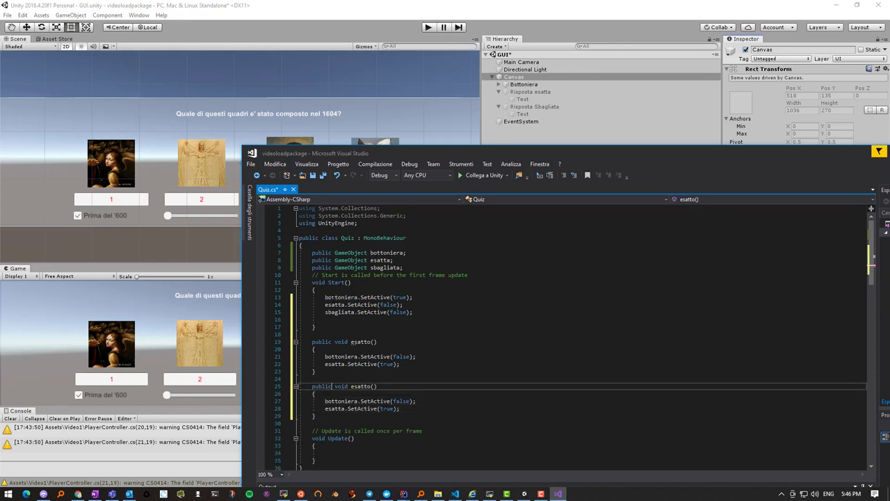
pyautogui.doubleClick(352, 386)
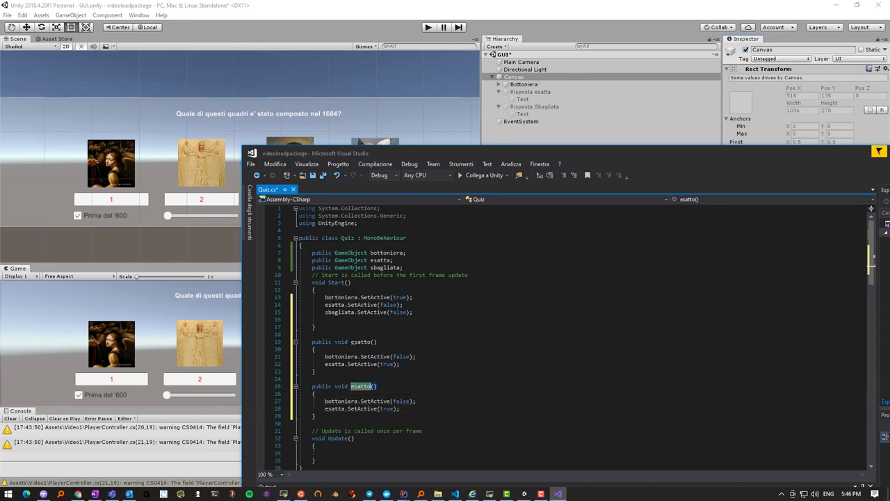
pyautogui.write('sbagliato')
# Make sbagliato() activate sbagliata instead of esatta.
pyautogui.click(315, 393)
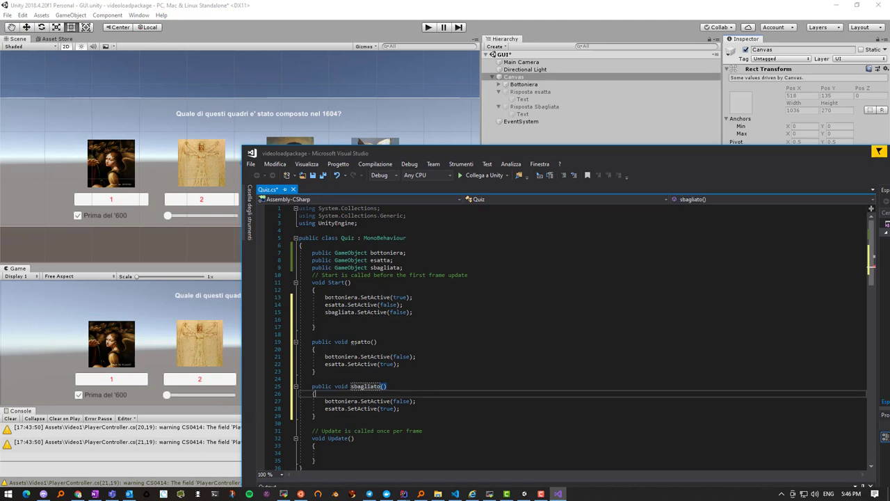
pyautogui.click(380, 408)
pyautogui.click(342, 409)
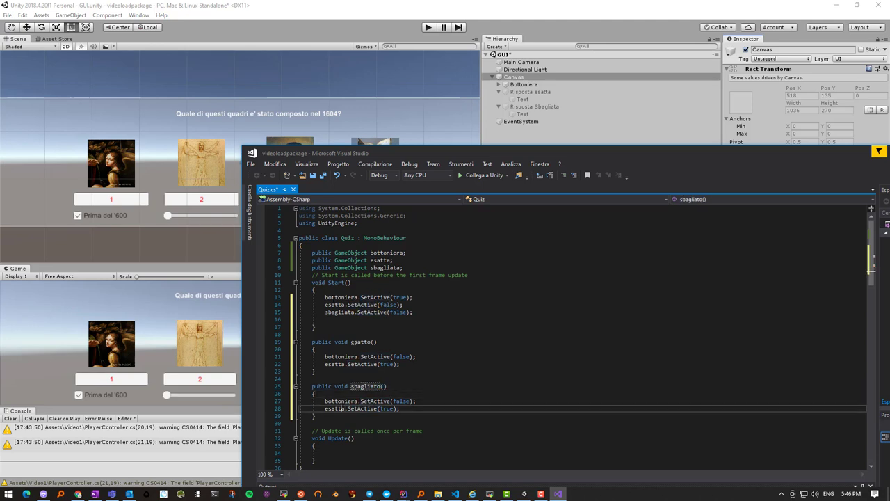
pyautogui.doubleClick(334, 408)
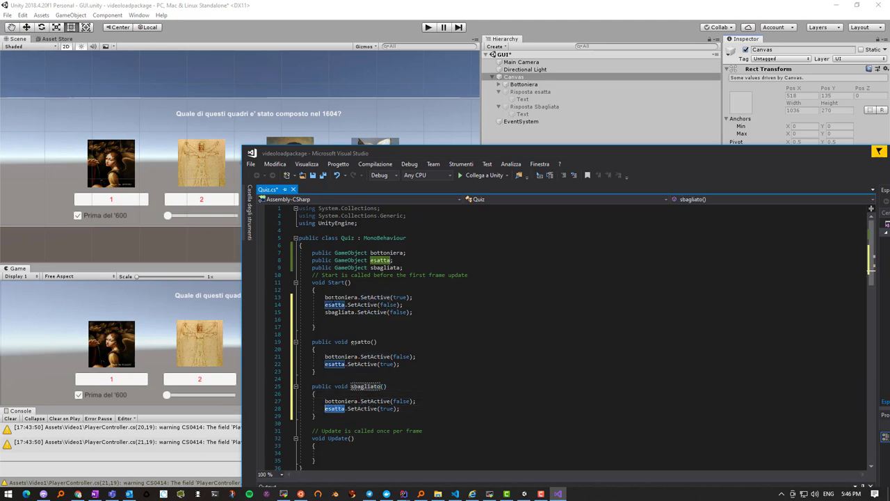
pyautogui.write('sbagliata')
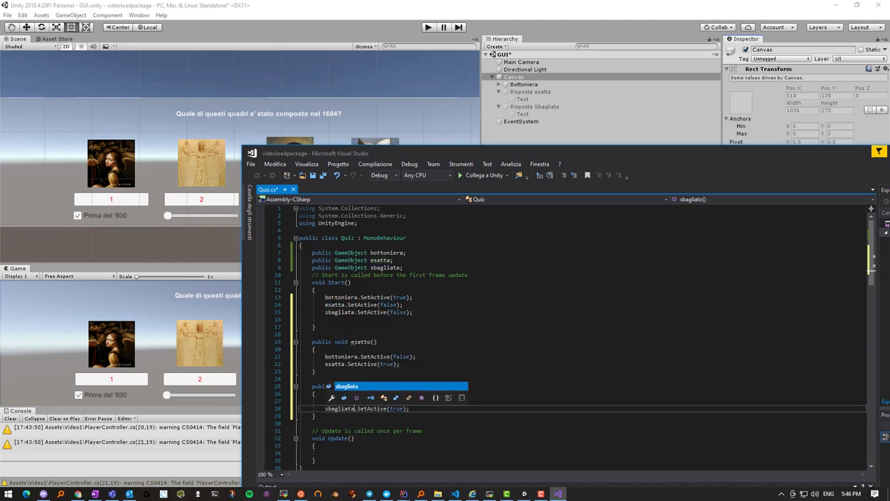
pyautogui.press('Up')
pyautogui.press('Up')
pyautogui.press('Up')
pyautogui.press('Up')
pyautogui.press('Up')
pyautogui.press('Up')
pyautogui.press('Up')
pyautogui.press('Up')
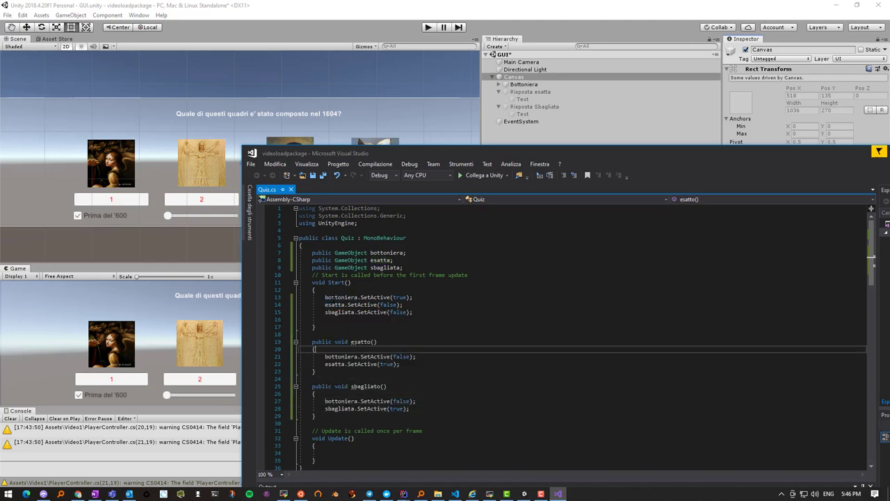
pyautogui.press('Up')
pyautogui.press('Up')
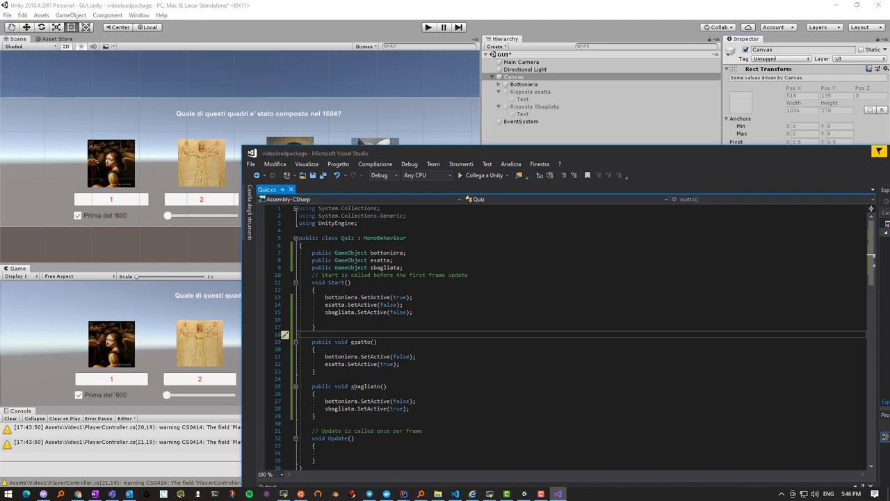
# Rename the methods esatto() and sbagliato() to esatta() and sbagliata().
pyautogui.click(312, 342)
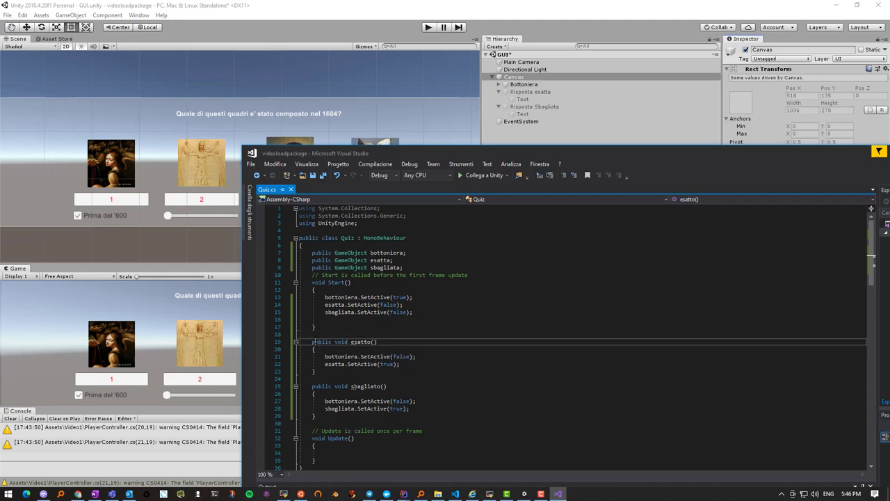
pyautogui.doubleClick(322, 342)
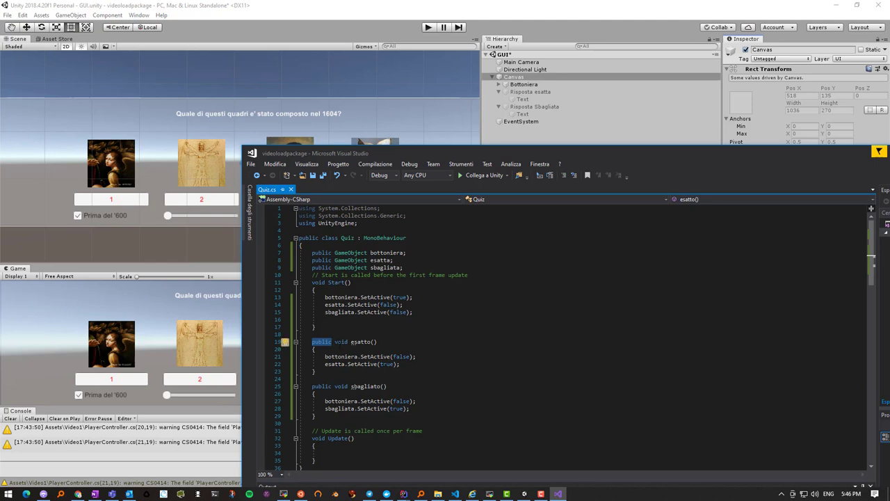
pyautogui.doubleClick(341, 341)
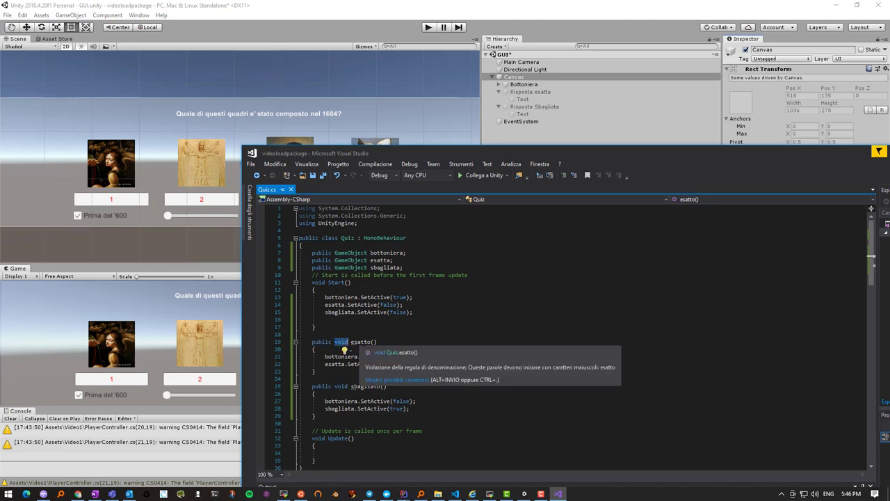
pyautogui.click(361, 341)
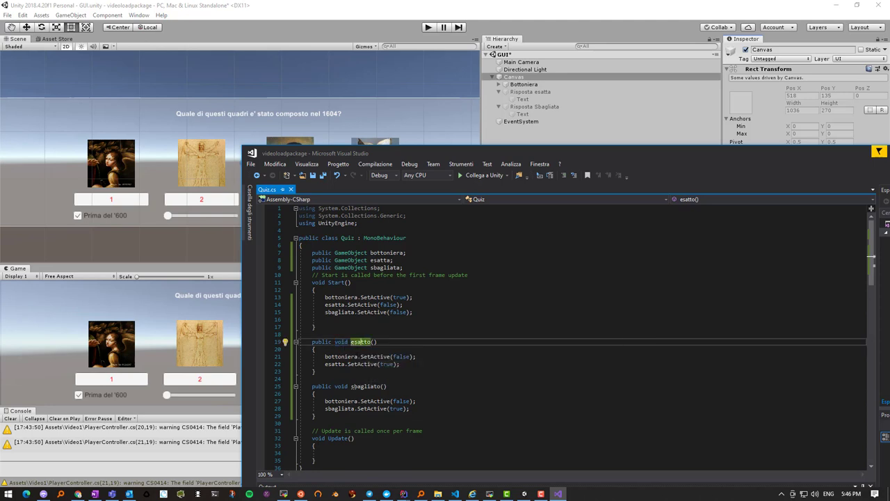
pyautogui.doubleClick(361, 342)
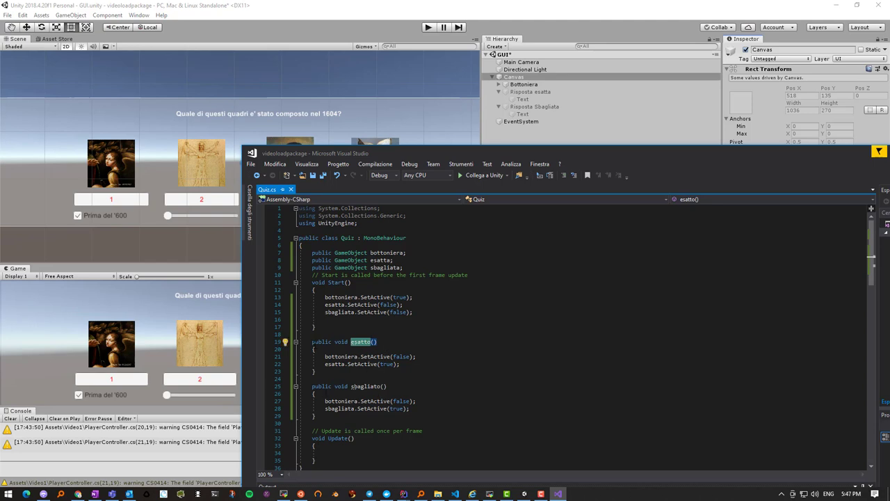
pyautogui.moveTo(312, 342); pyautogui.dragTo(378, 342)
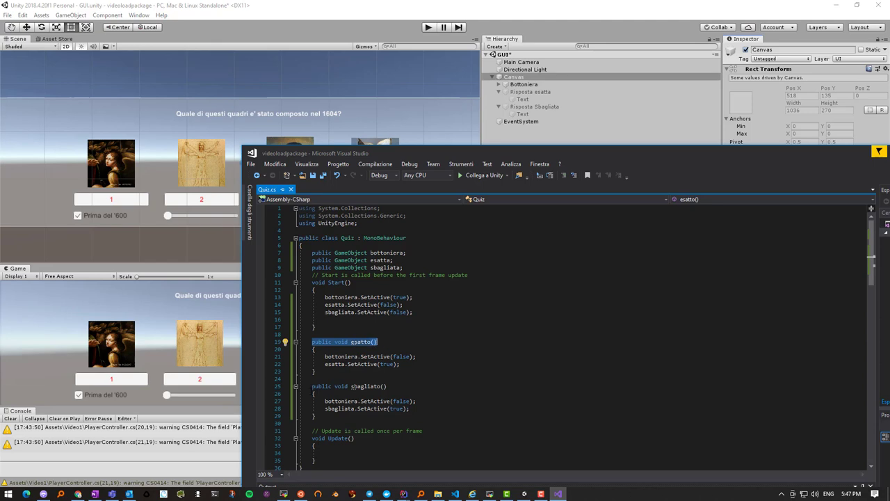
pyautogui.click(372, 345)
pyautogui.write('a')
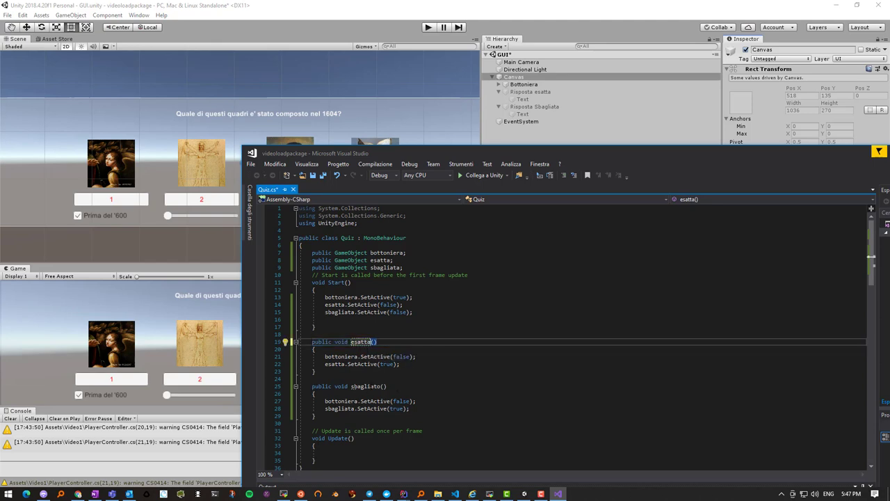
pyautogui.click(384, 386)
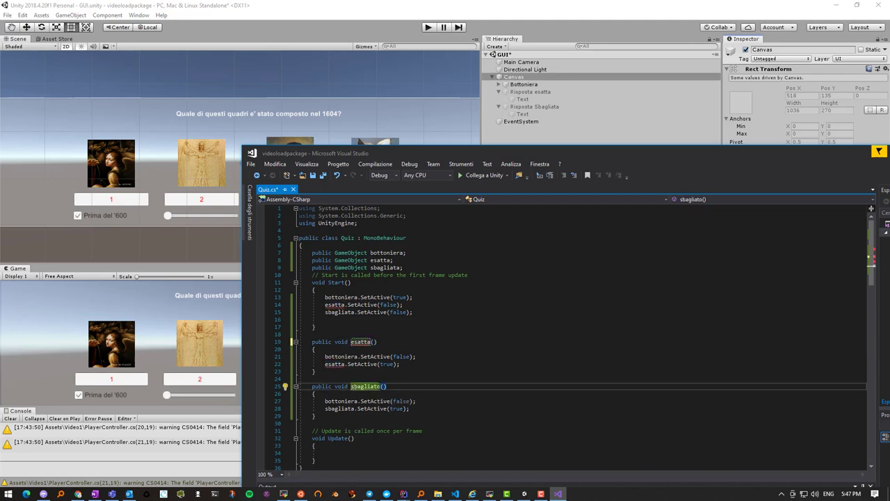
pyautogui.press('BackSpace')
pyautogui.write('a')
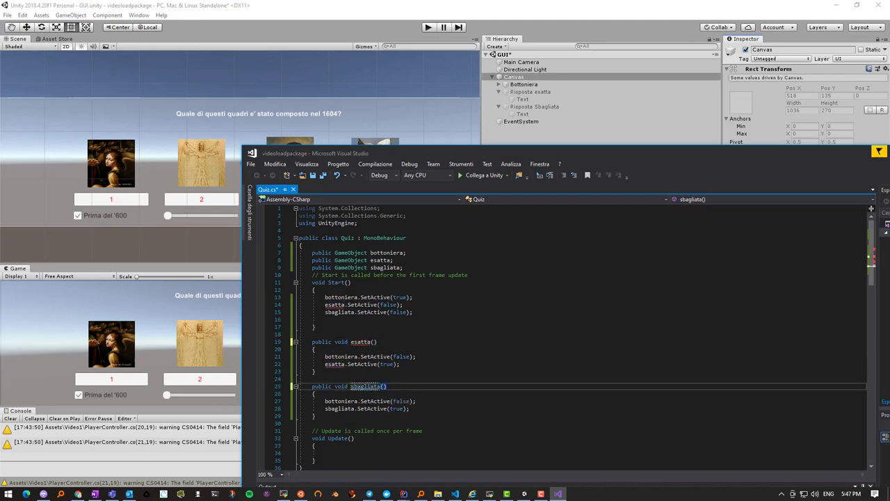
pyautogui.click(543, 10)
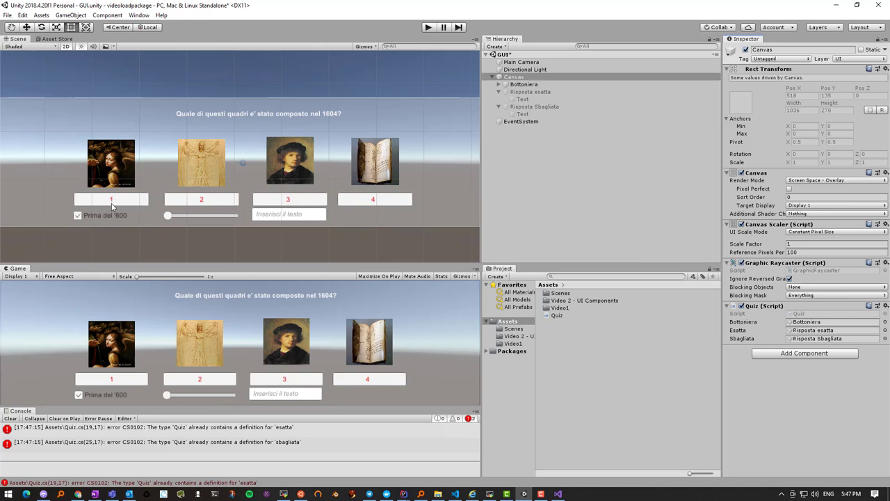
# Select Bottone 1 and add a new entry to its Button's On Click () list.
pyautogui.click(115, 200)
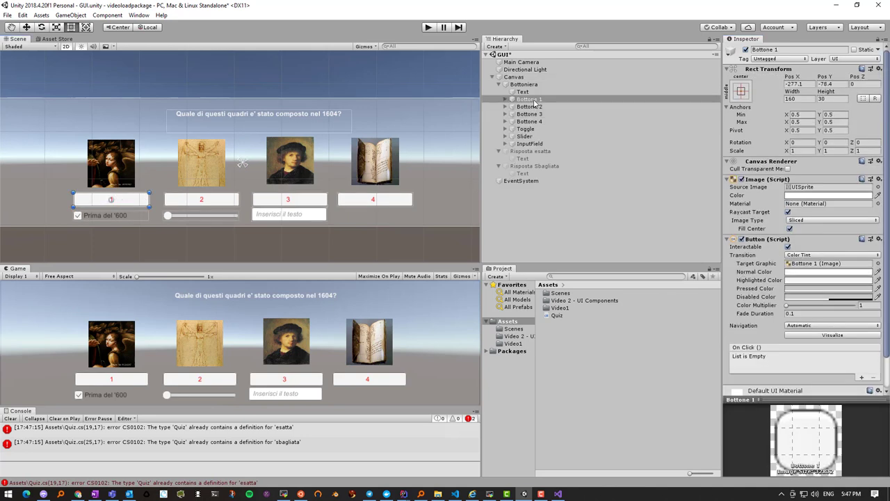
pyautogui.scroll(-2, 763, 298)
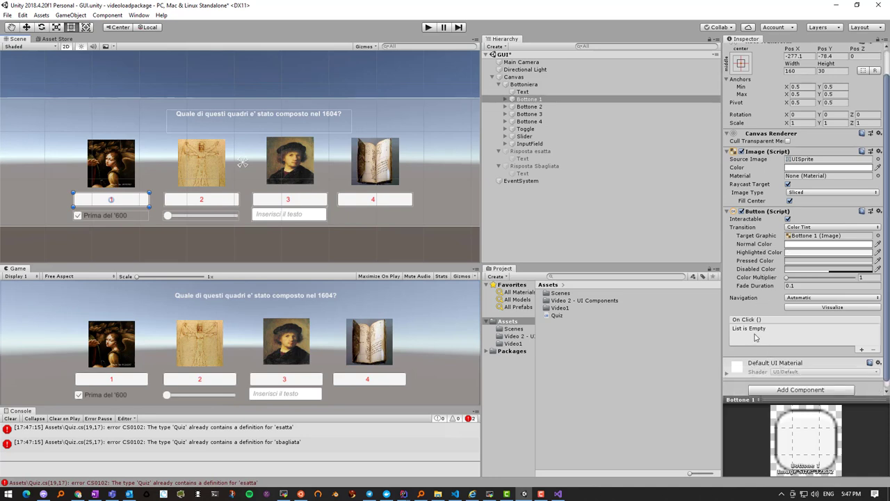
pyautogui.click(861, 350)
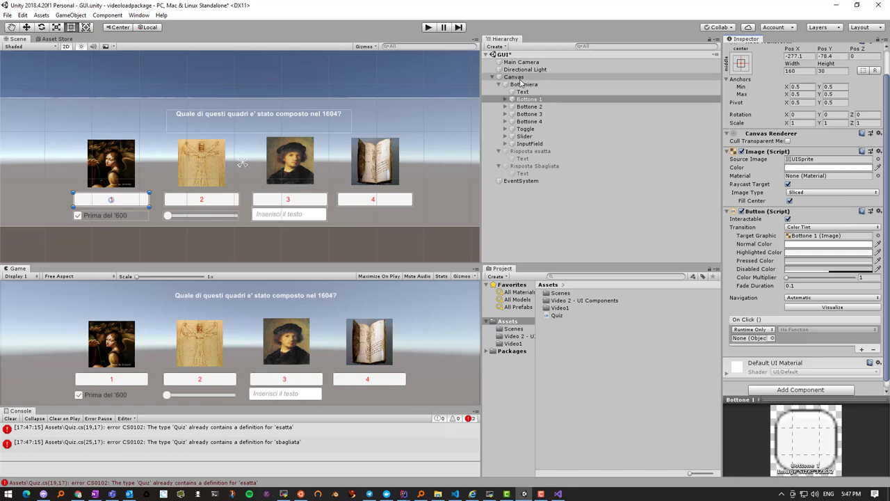
pyautogui.moveTo(520, 82); pyautogui.dragTo(765, 342)
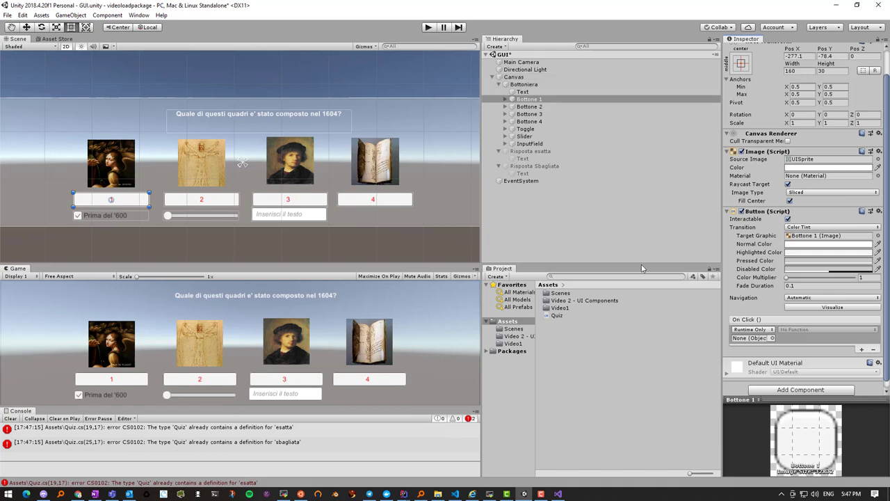
pyautogui.click(772, 339)
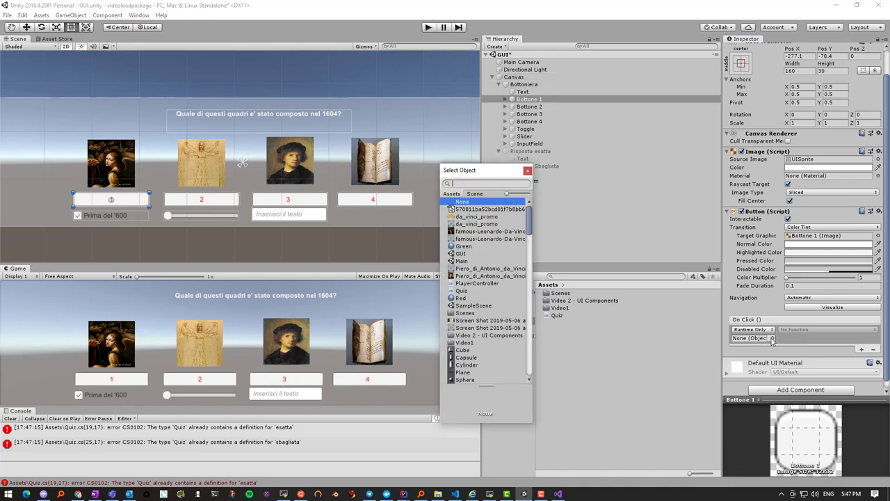
pyautogui.write('canvas')
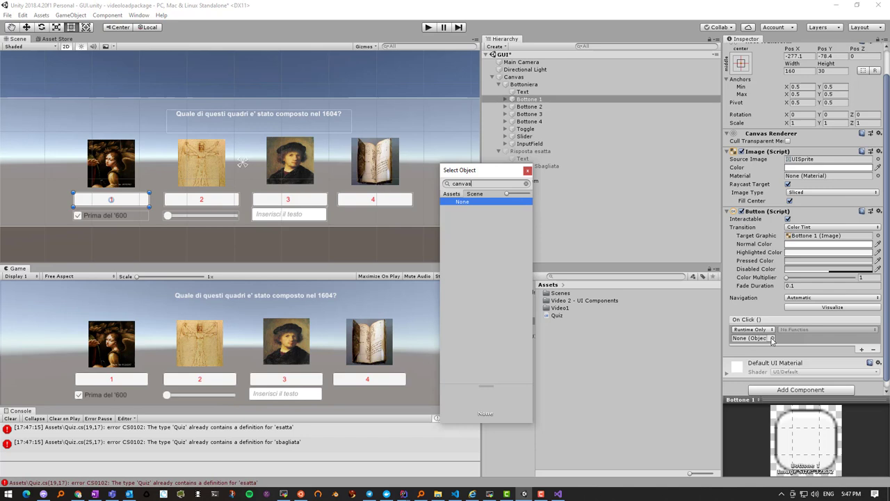
pyautogui.press('BackSpace')
pyautogui.press('BackSpace')
pyautogui.press('BackSpace')
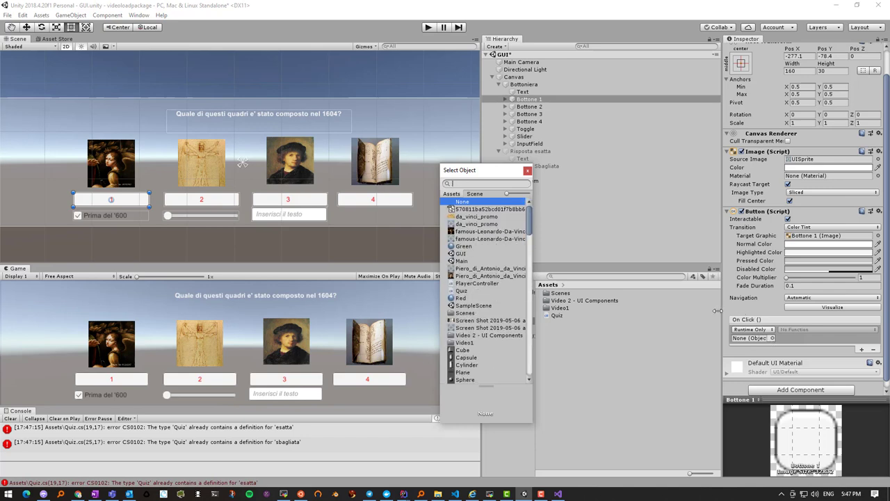
pyautogui.click(475, 194)
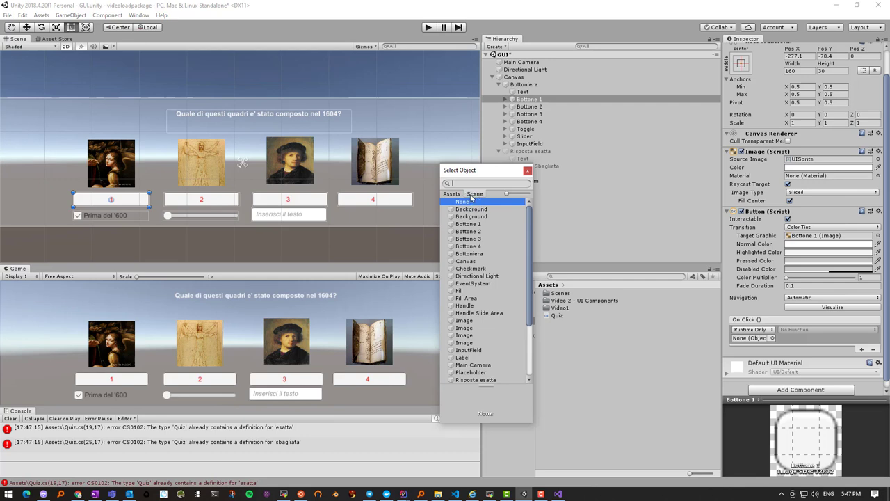
pyautogui.write('c')
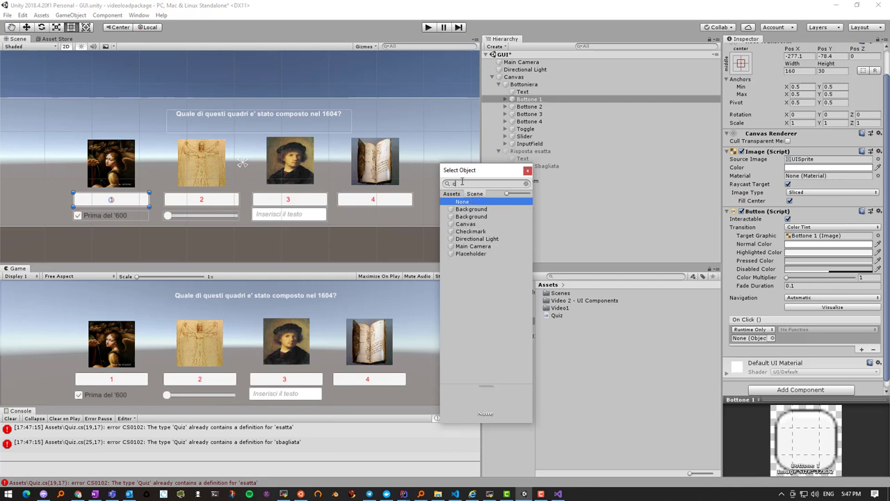
pyautogui.press('BackSpace')
pyautogui.write('Ca')
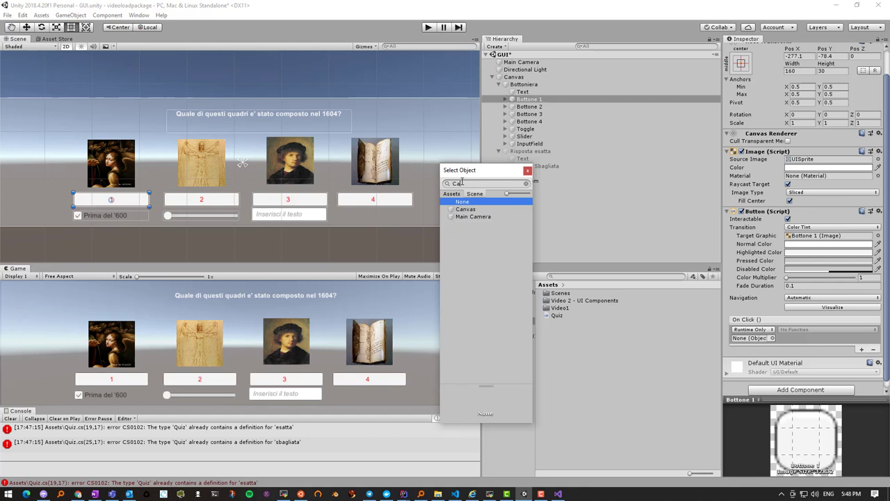
pyautogui.write('v')
pyautogui.press('BackSpace')
pyautogui.write('nvas')
pyautogui.click(527, 171)
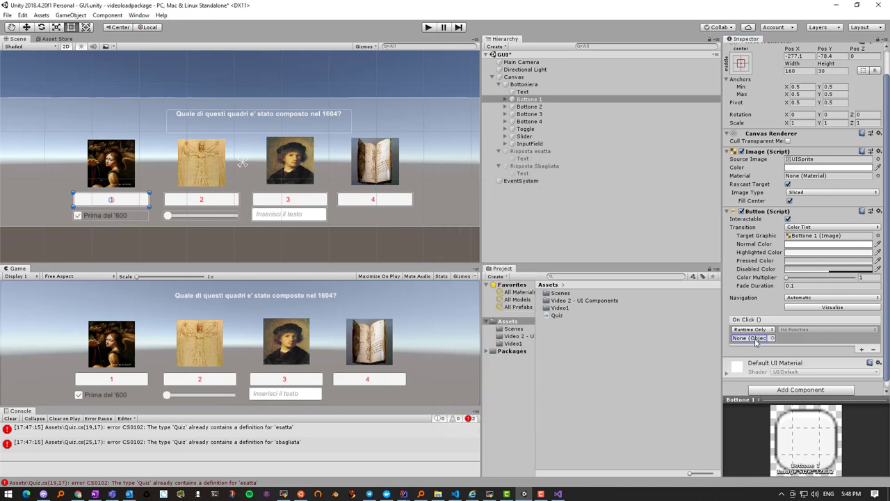
# Drag the Canvas into Bottone 1's On Click object field and browse the Quiz function list.
pyautogui.moveTo(513, 76)
pyautogui.mouseDown()
pyautogui.moveTo(715, 276)
pyautogui.moveTo(749, 339)
pyautogui.mouseUp()
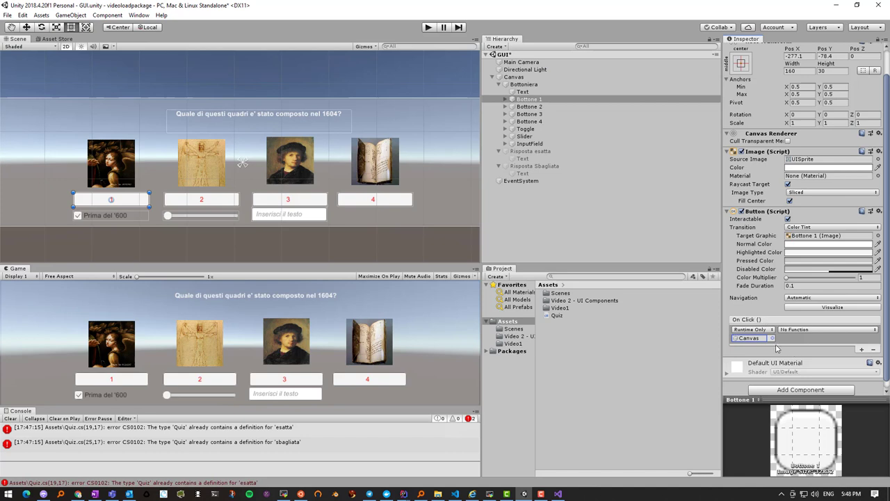
pyautogui.click(827, 329)
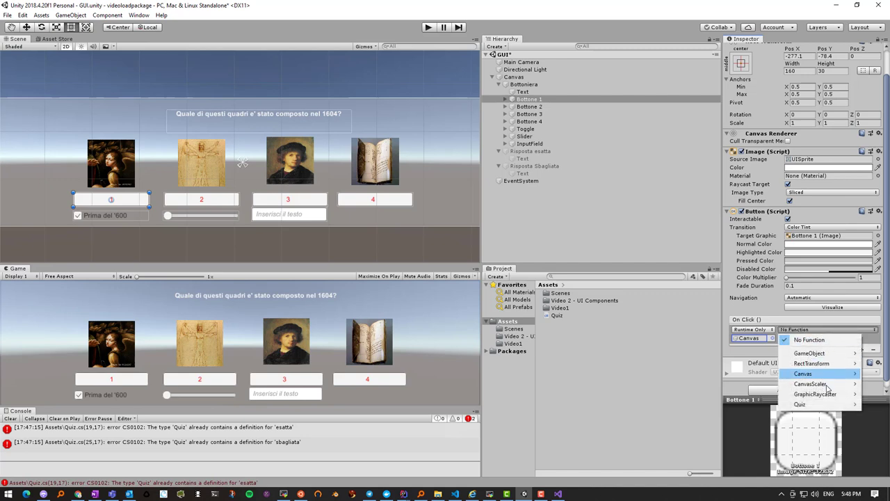
pyautogui.moveTo(829, 410)
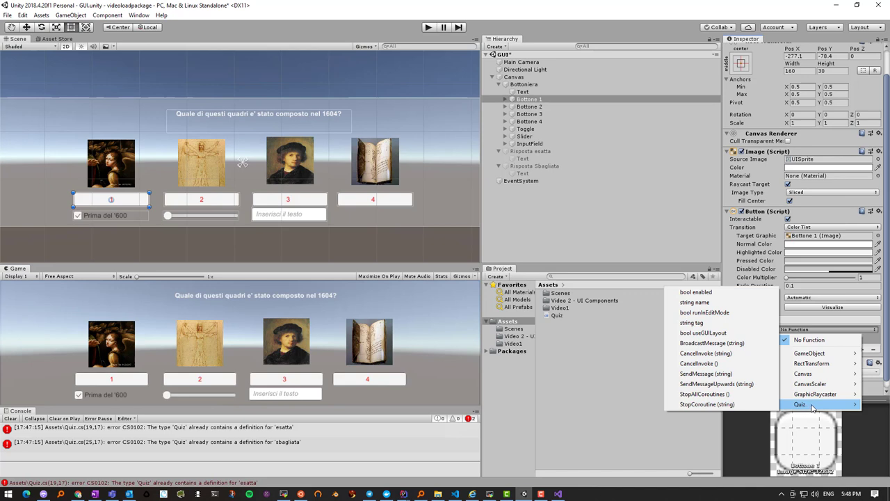
pyautogui.moveTo(821, 359)
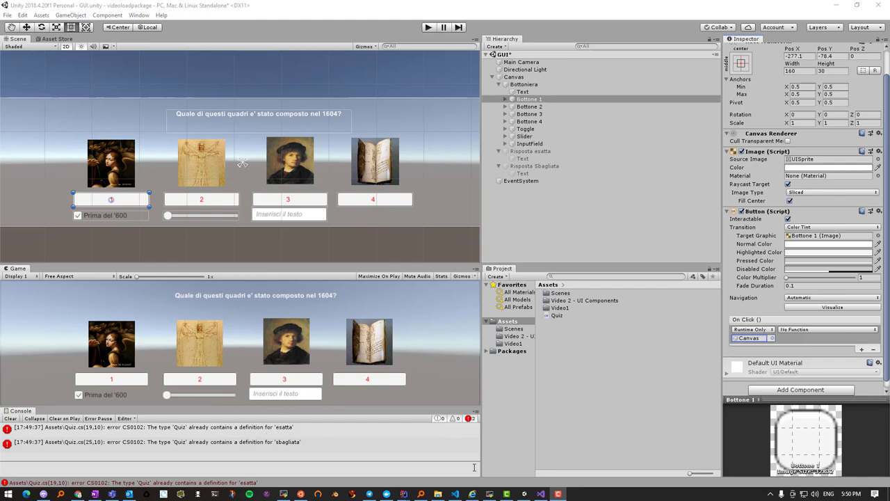
# Prefix the methods with click_ to make click_esatta() and click_sbagliata(), and save Quiz.cs.
pyautogui.click(539, 494)
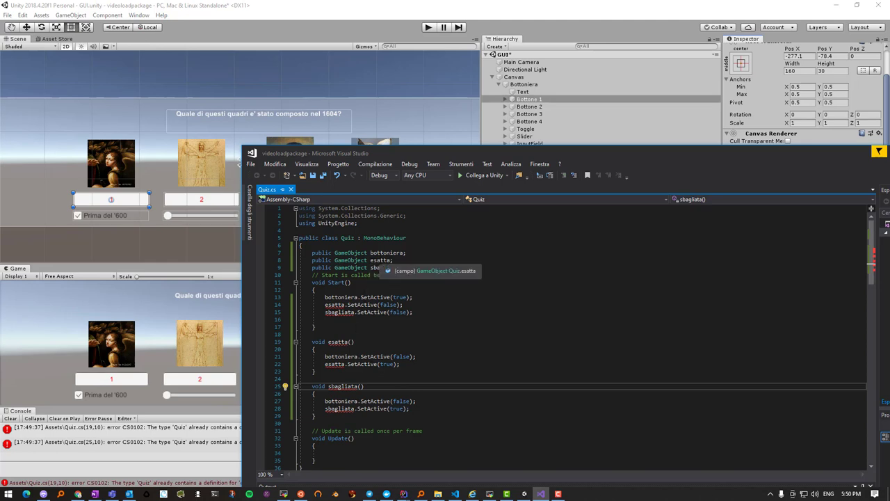
pyautogui.moveTo(339, 342)
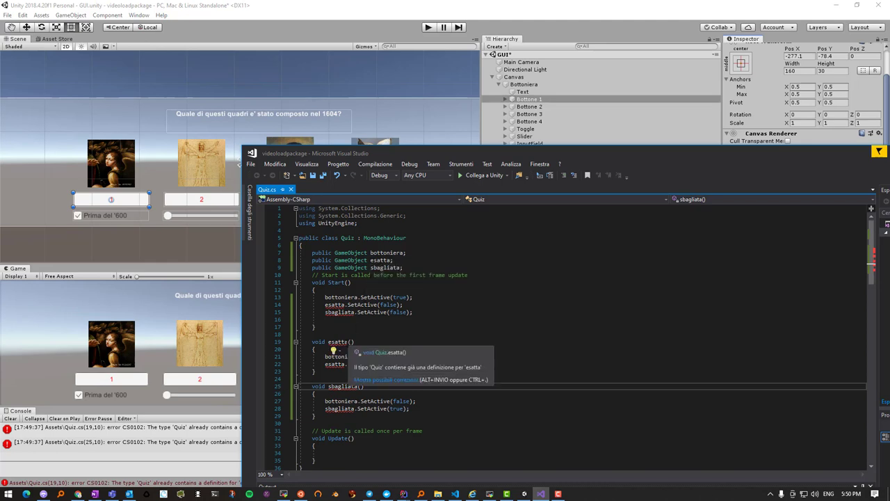
pyautogui.click(333, 342)
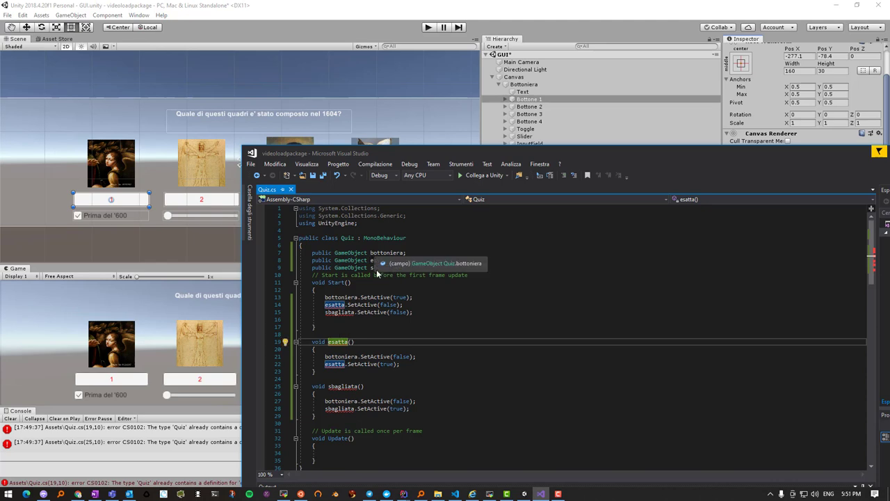
pyautogui.moveTo(340, 343)
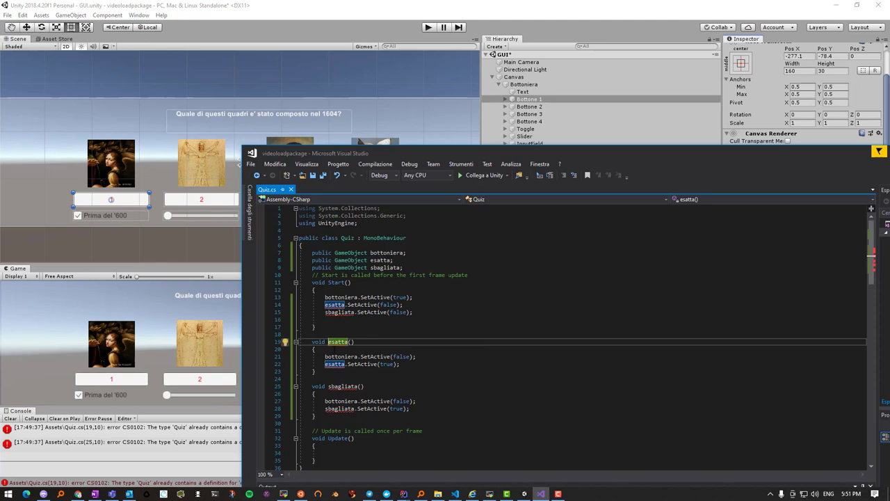
pyautogui.write('click_')
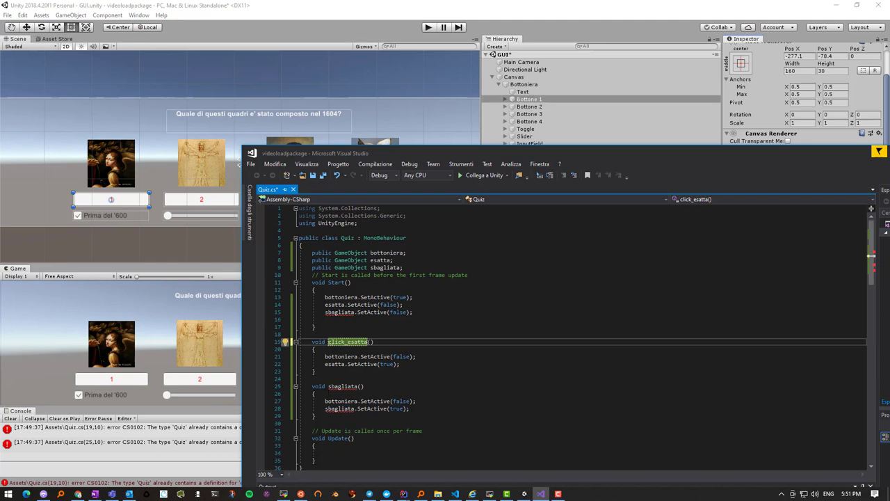
pyautogui.click(328, 386)
pyautogui.write('click_')
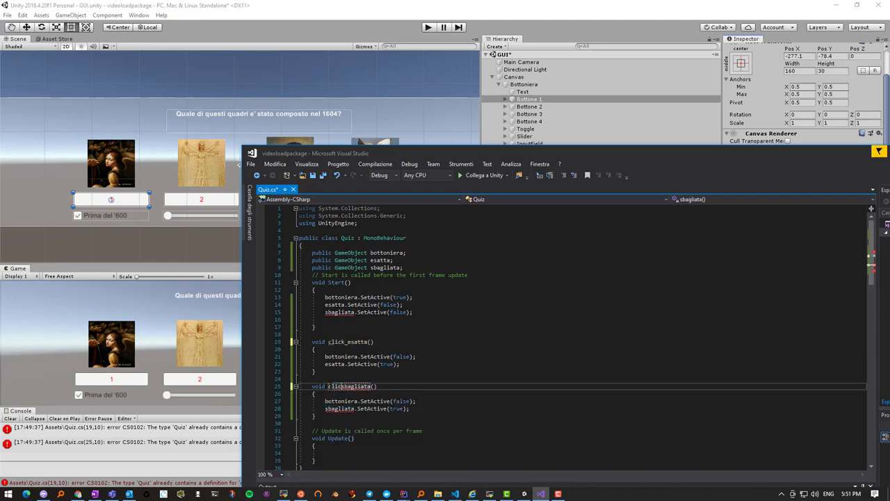
pyautogui.hotkey('ctrl', 's')
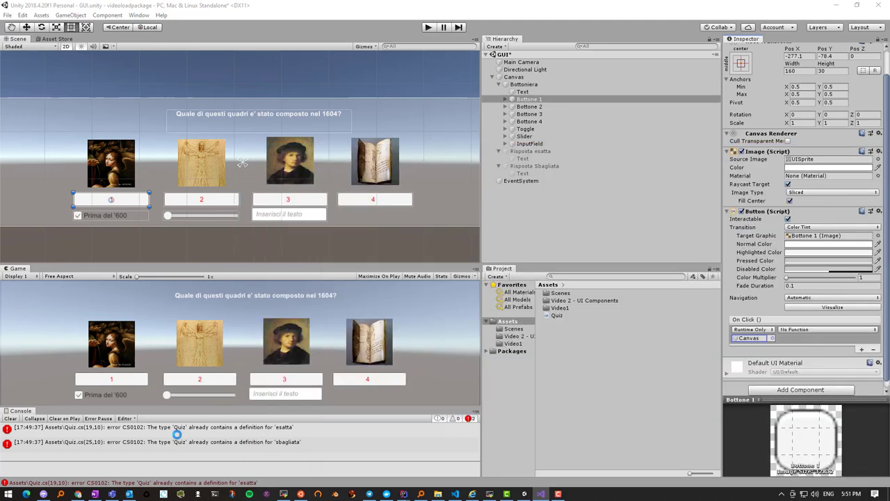
pyautogui.click(178, 439)
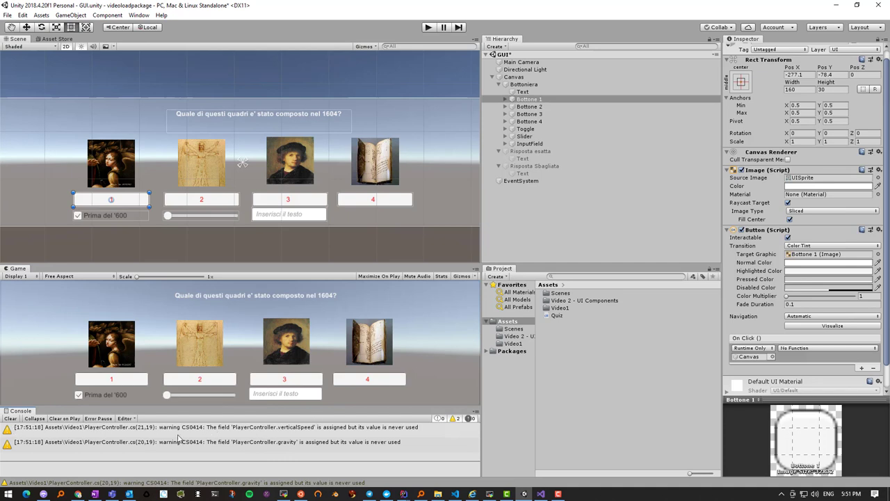
# Check the On Click function list without choosing one, then select the Canvas to view its Quiz component.
pyautogui.click(806, 349)
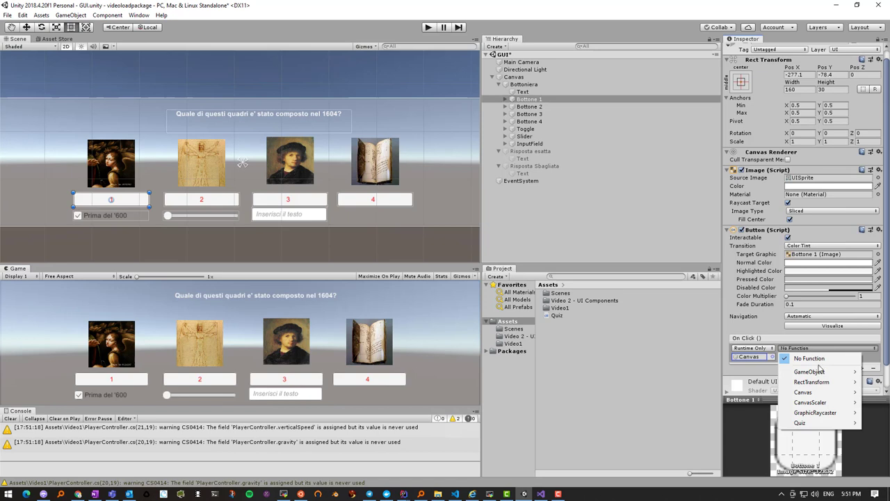
pyautogui.moveTo(811, 425)
pyautogui.click(761, 325)
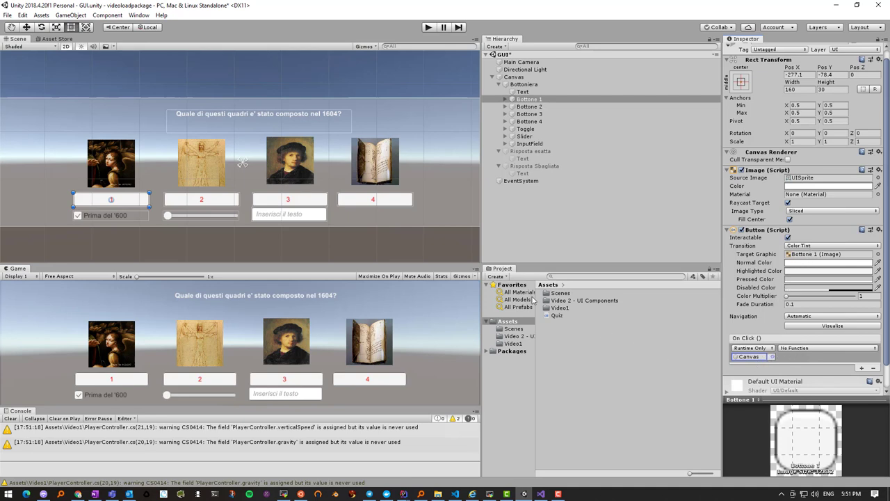
pyautogui.click(515, 77)
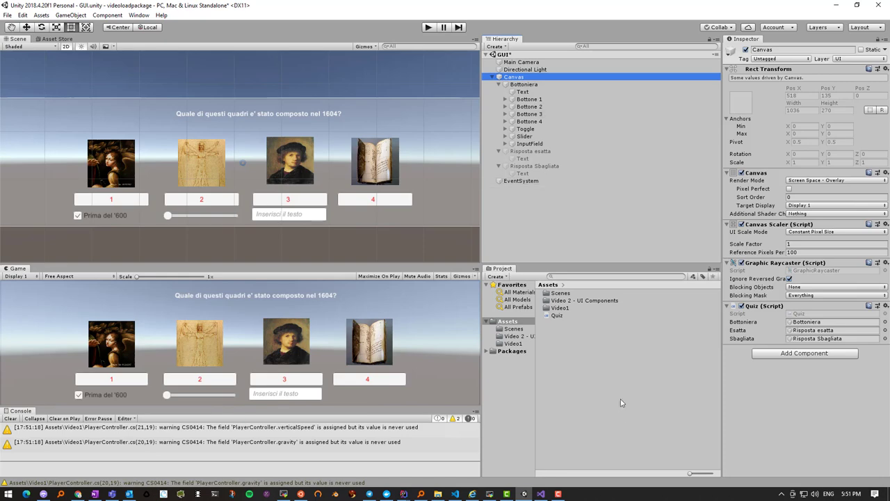
pyautogui.click(541, 494)
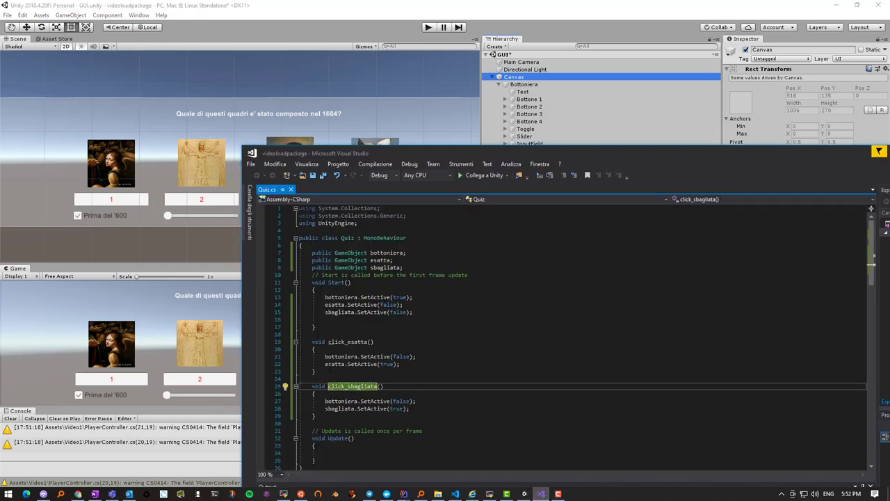
# Make click_esatta and click_sbagliata public in Quiz.cs, save, and return to Unity.
pyautogui.click(312, 341)
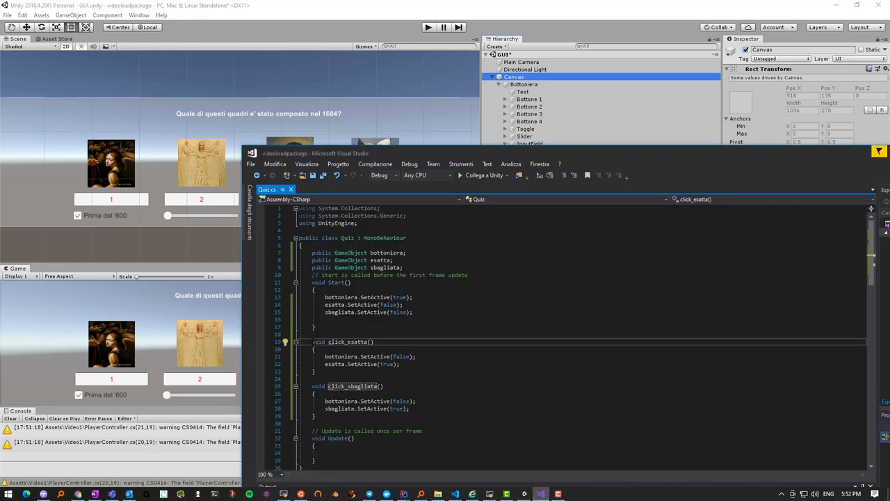
pyautogui.write('public')
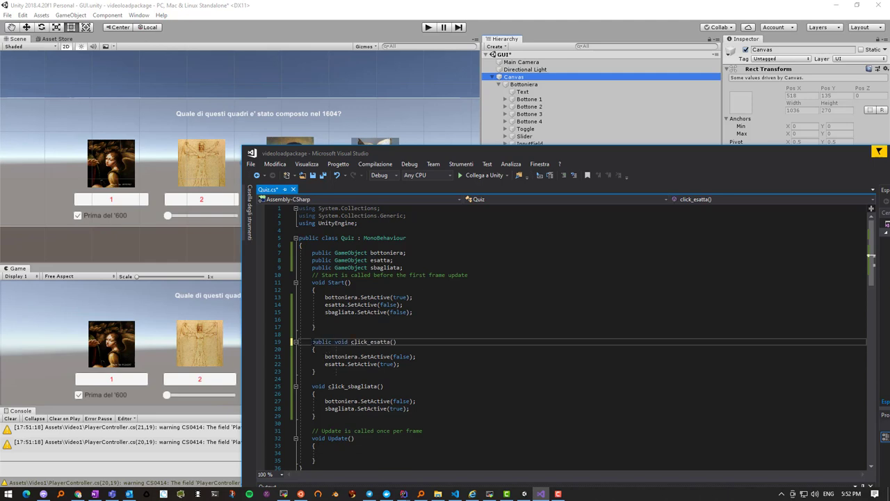
pyautogui.press('Down')
pyautogui.press('Down')
pyautogui.press('Down')
pyautogui.press('Down')
pyautogui.press('Down')
pyautogui.press('Down')
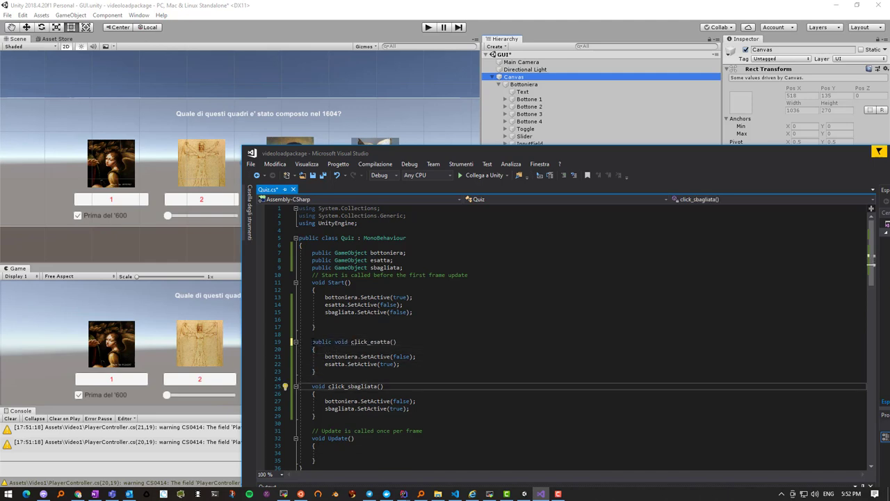
pyautogui.write('public')
pyautogui.hotkey('ctrl', 's')
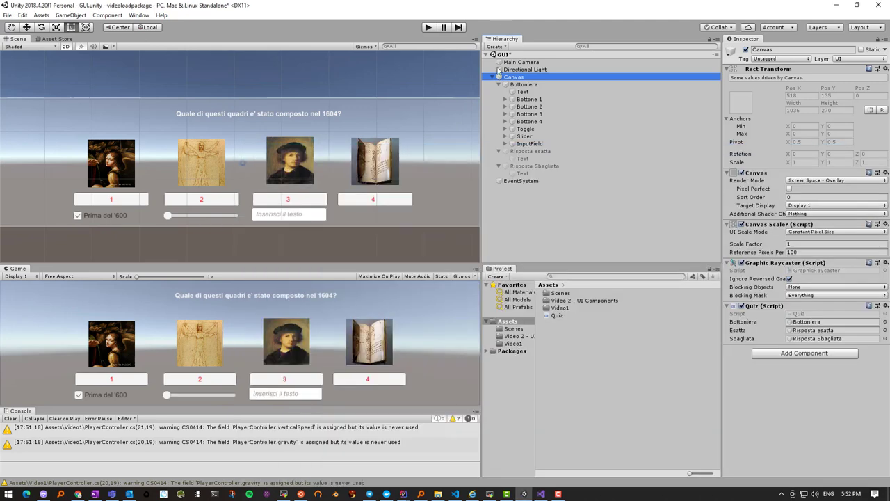
pyautogui.click(502, 15)
# Set Bottone 1's On Click function to Quiz > click_esatta().
pyautogui.click(530, 100)
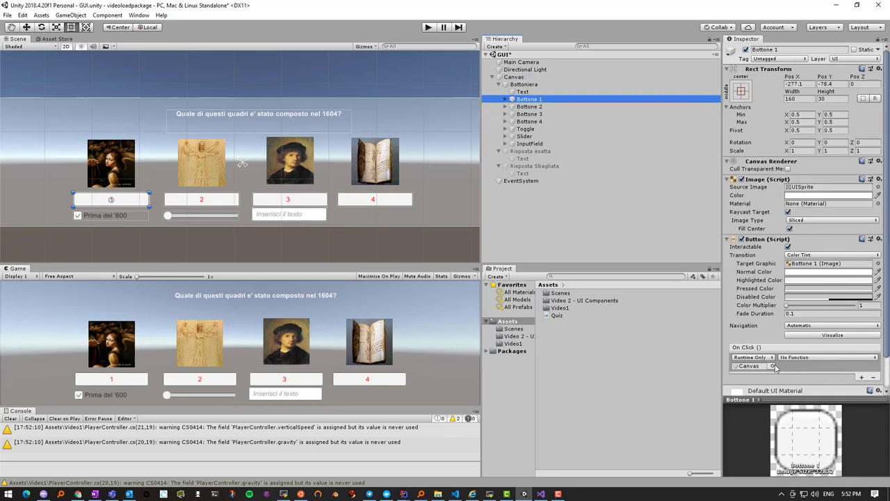
pyautogui.click(806, 358)
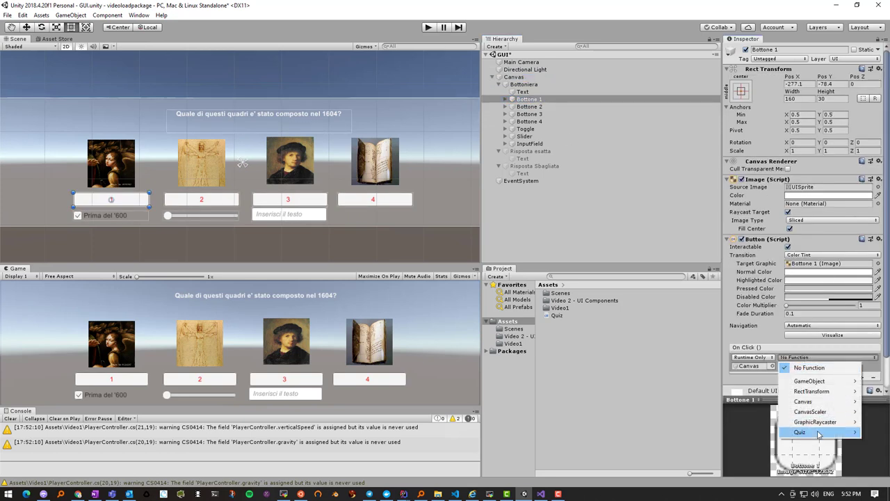
pyautogui.moveTo(819, 432)
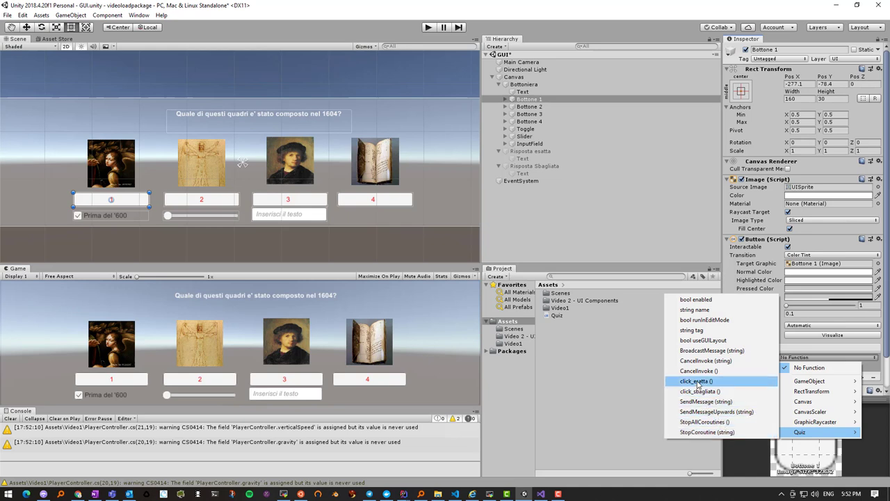
pyautogui.click(698, 381)
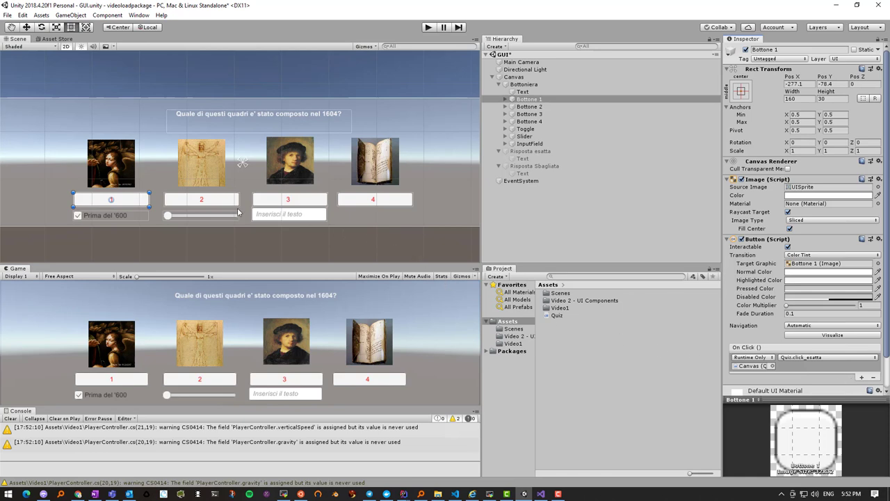
# Give Bottone 2, 3 and 4 an On Click entry targeting Canvas with Quiz > click_sbagliata().
pyautogui.click(214, 204)
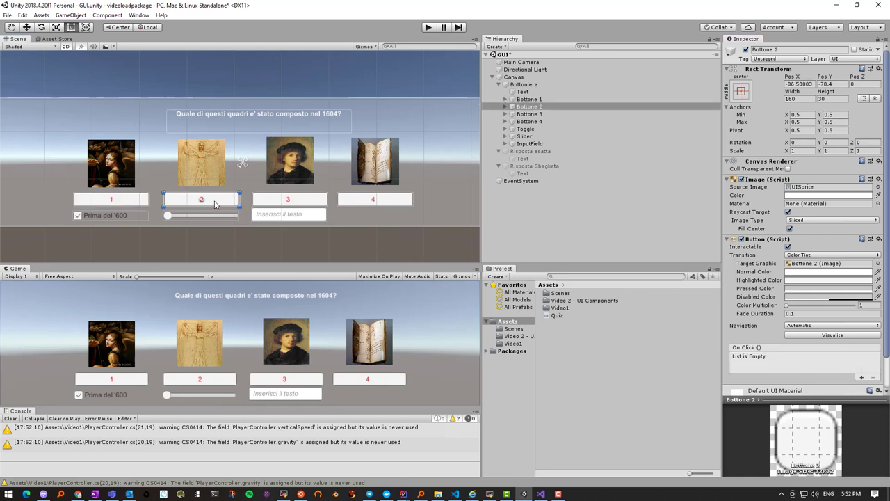
pyautogui.keyDown('shift'); pyautogui.click(304, 201); pyautogui.keyUp('shift')
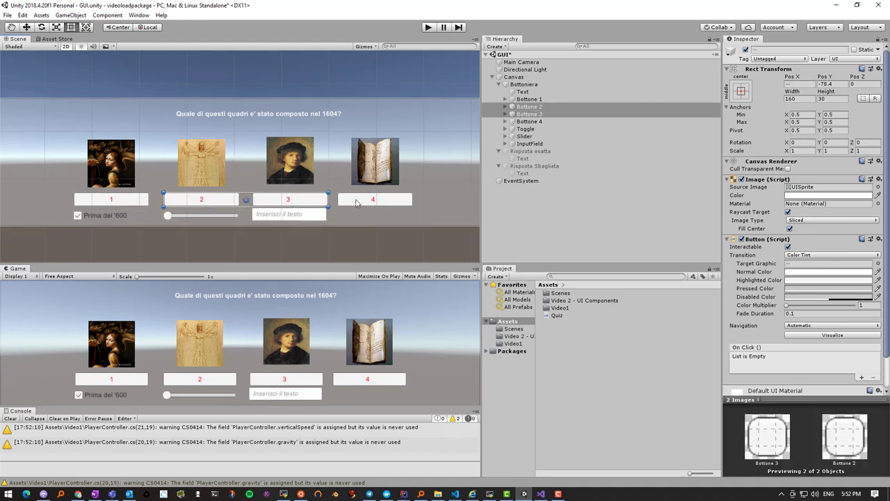
pyautogui.keyDown('shift'); pyautogui.click(395, 200); pyautogui.keyUp('shift')
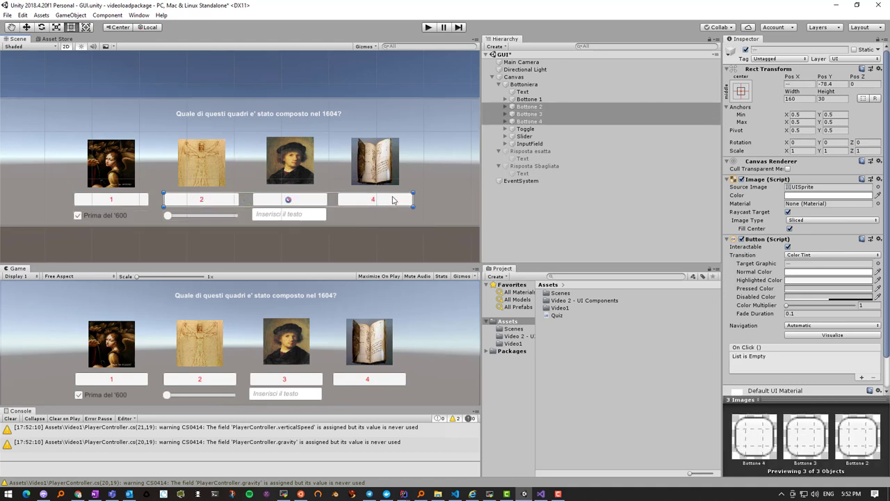
pyautogui.click(861, 378)
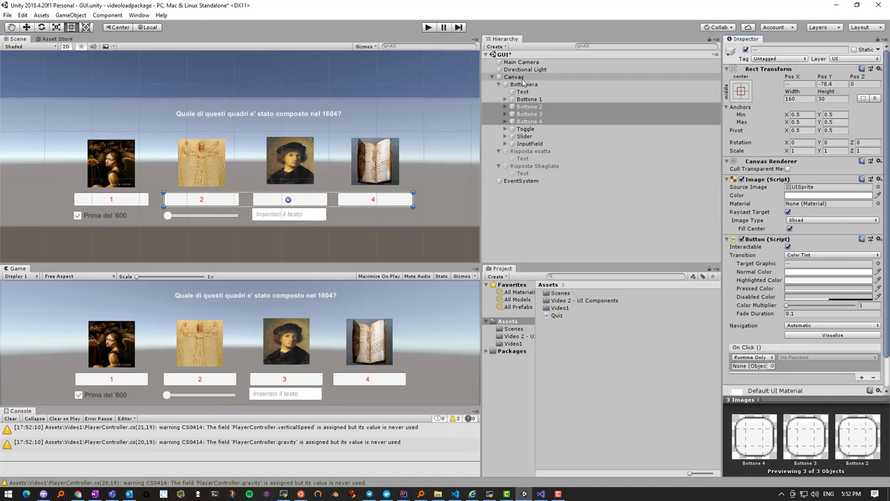
pyautogui.moveTo(515, 78); pyautogui.dragTo(749, 367)
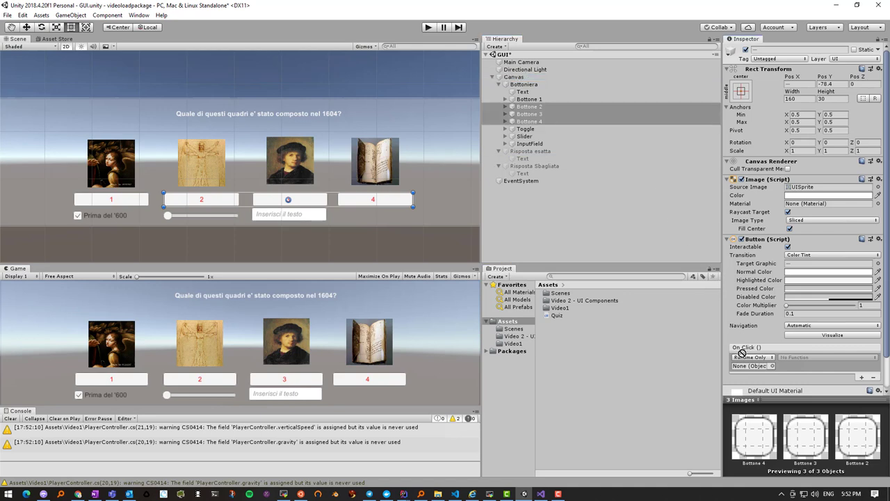
pyautogui.click(824, 358)
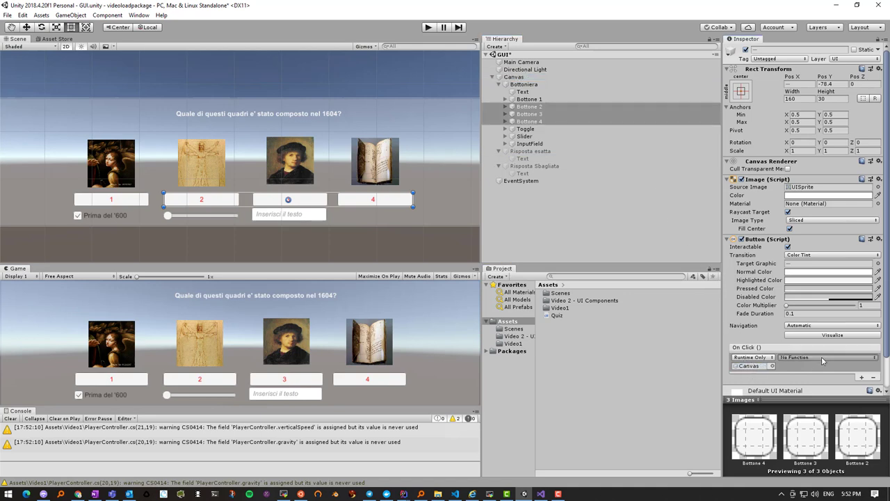
pyautogui.moveTo(814, 433)
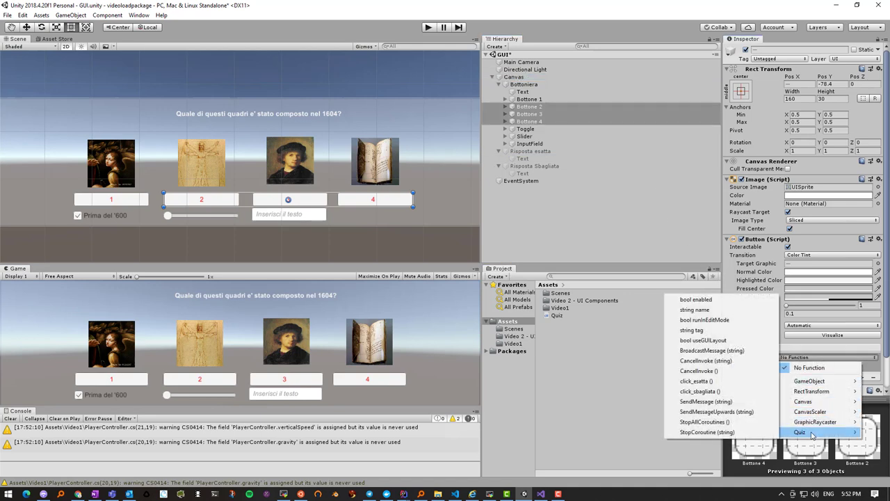
pyautogui.click(721, 392)
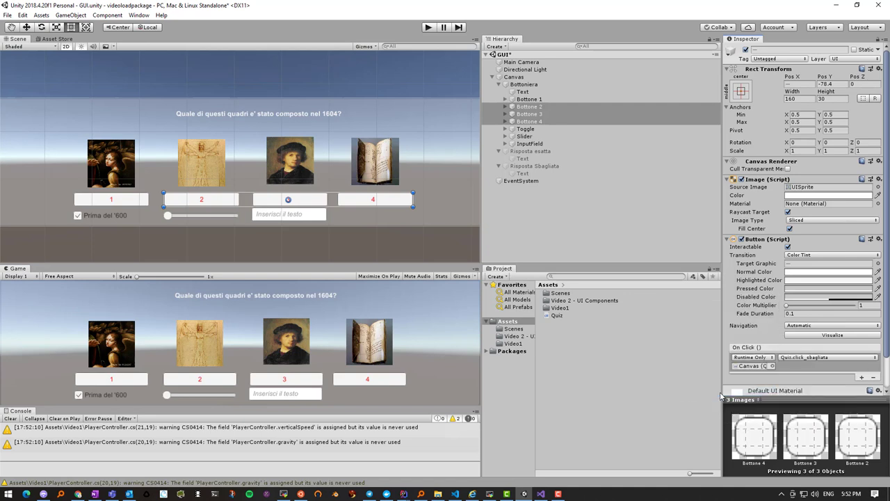
# Check each of Bottone 2–4's click action individually, then save the GUI scene.
pyautogui.click(367, 238)
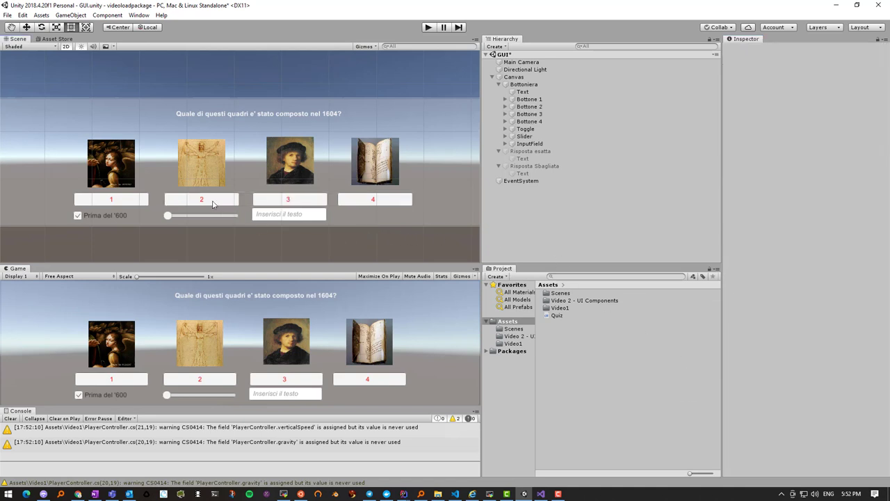
pyautogui.click(214, 202)
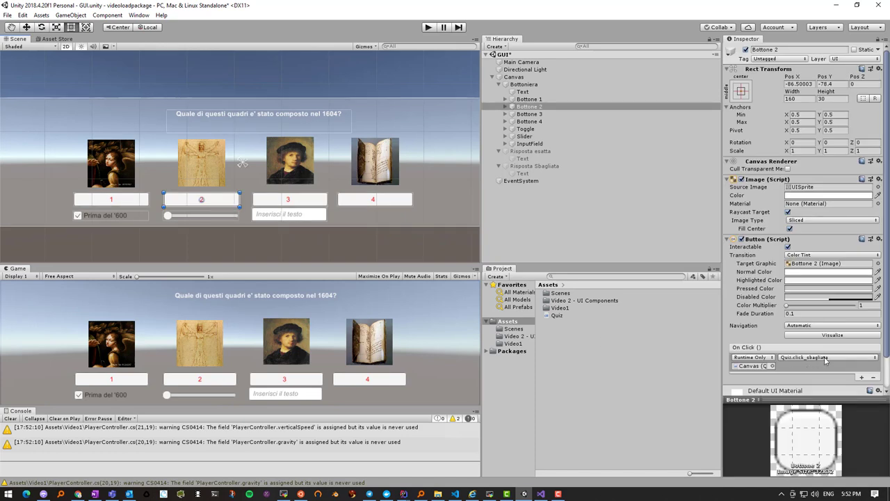
pyautogui.click(313, 202)
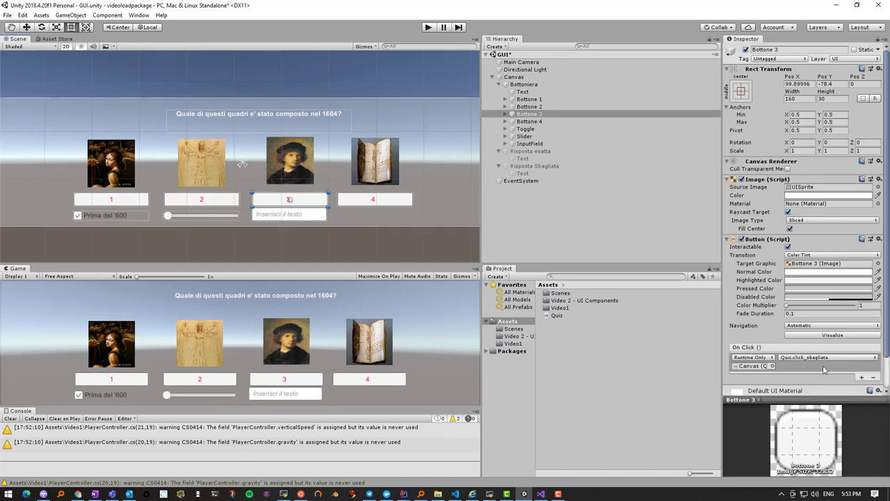
pyautogui.click(391, 206)
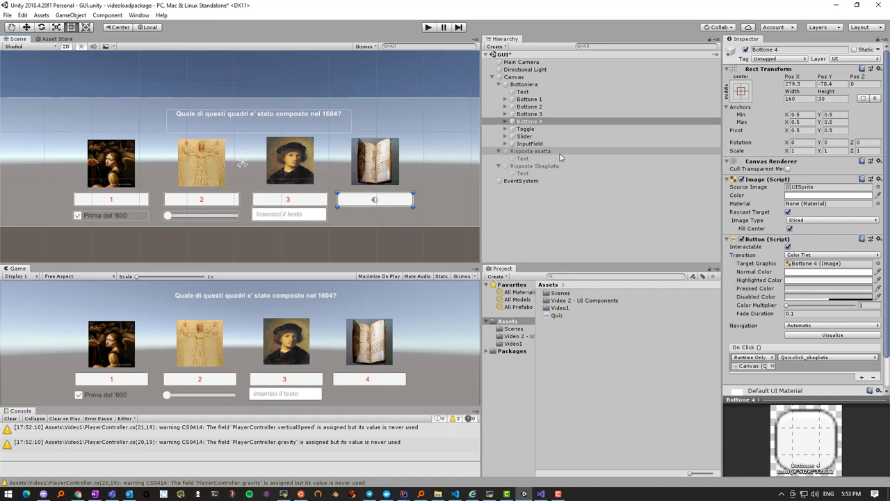
pyautogui.hotkey('ctrl', 's')
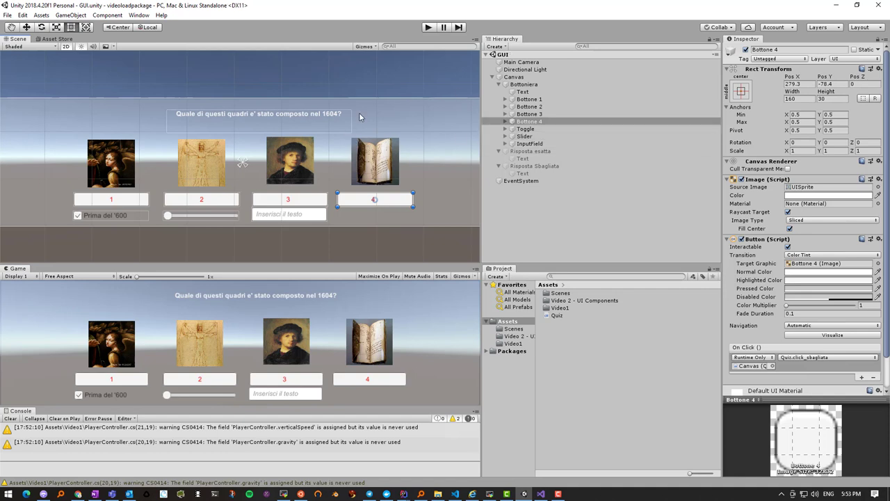
# Play-test answer button 2 to confirm it shows RISPOSTA SBAGLIATA.
pyautogui.click(428, 28)
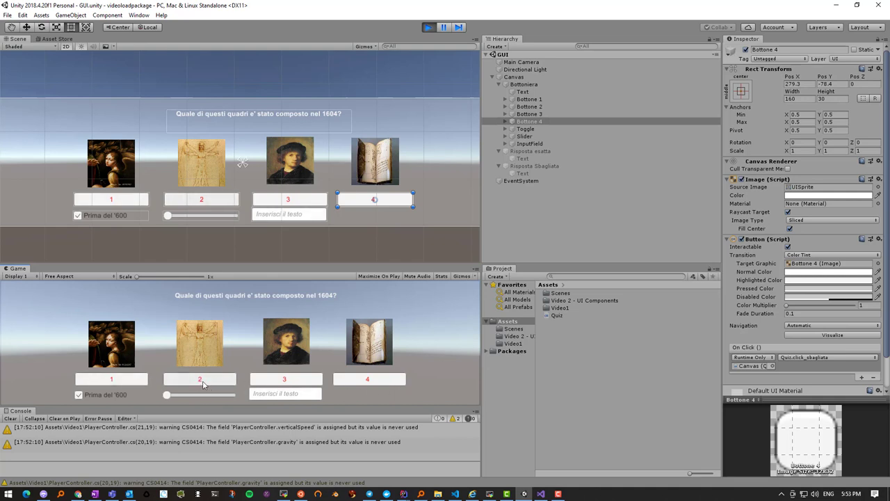
pyautogui.click(202, 383)
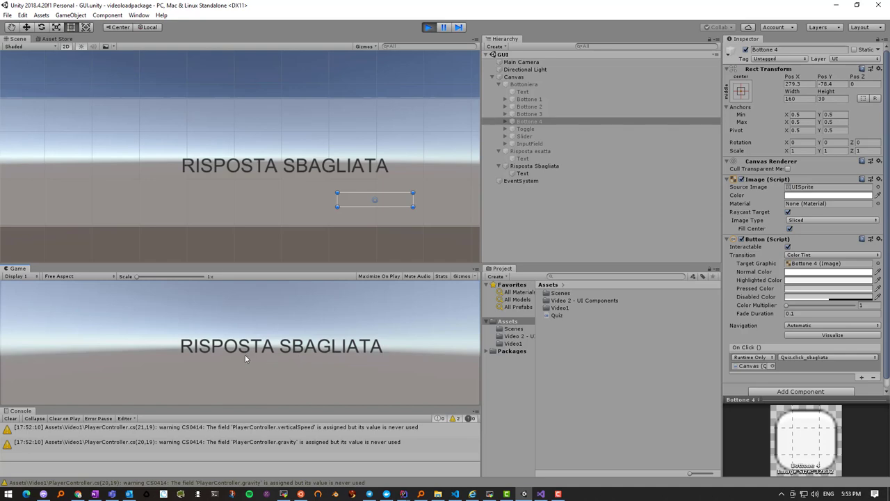
pyautogui.click(428, 27)
# Play-test answer button 1 to see RISPOSTA ESATTA, then return to Quiz.cs in Visual Studio.
pyautogui.click(429, 28)
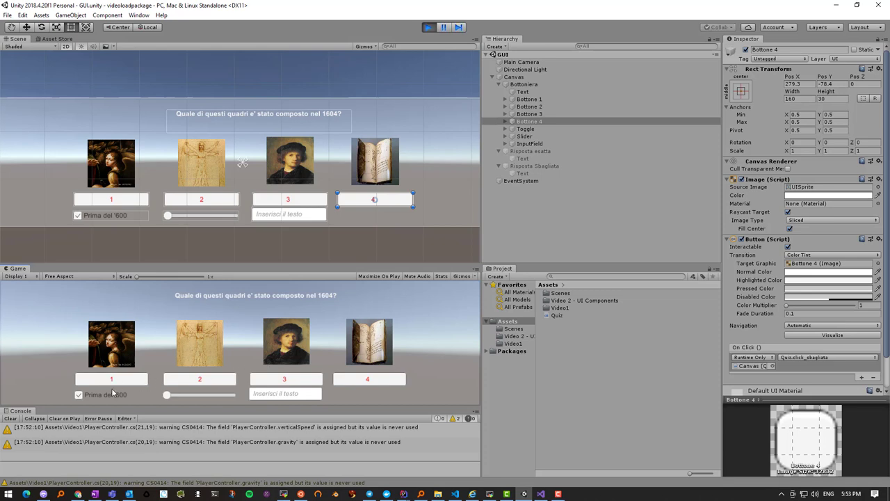
pyautogui.click(111, 381)
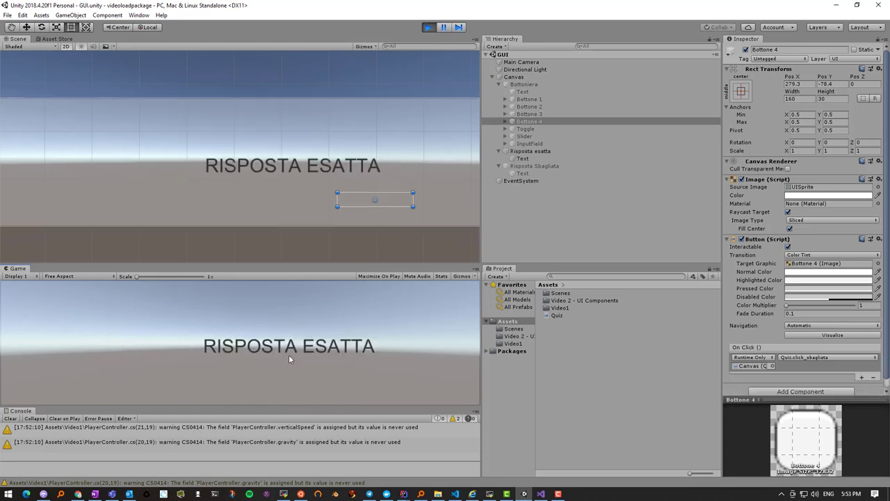
pyautogui.click(429, 28)
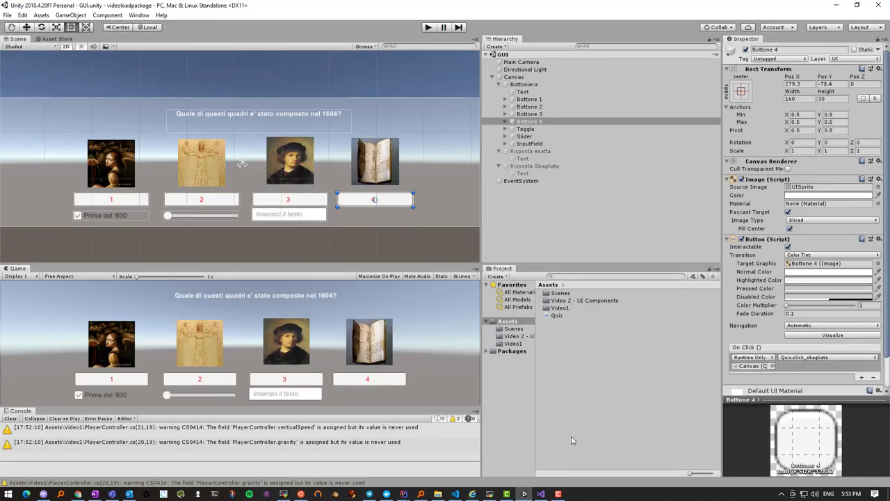
pyautogui.click(542, 495)
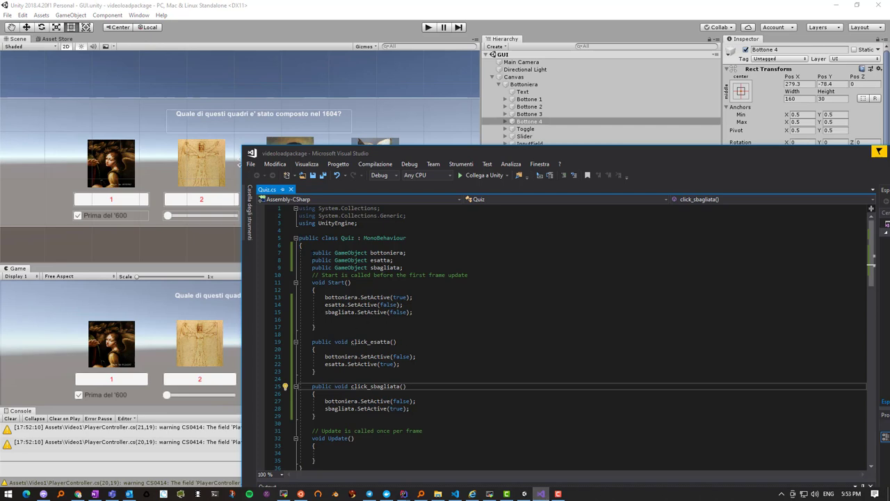
pyautogui.moveTo(312, 252); pyautogui.dragTo(403, 267)
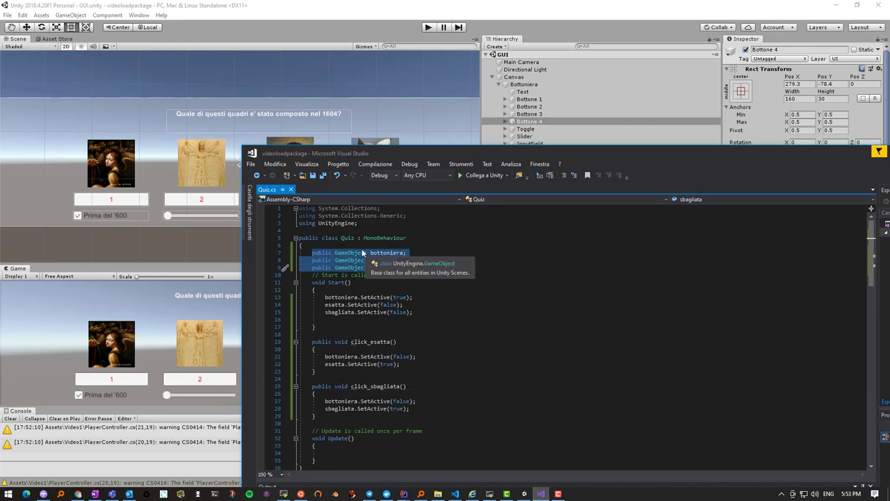